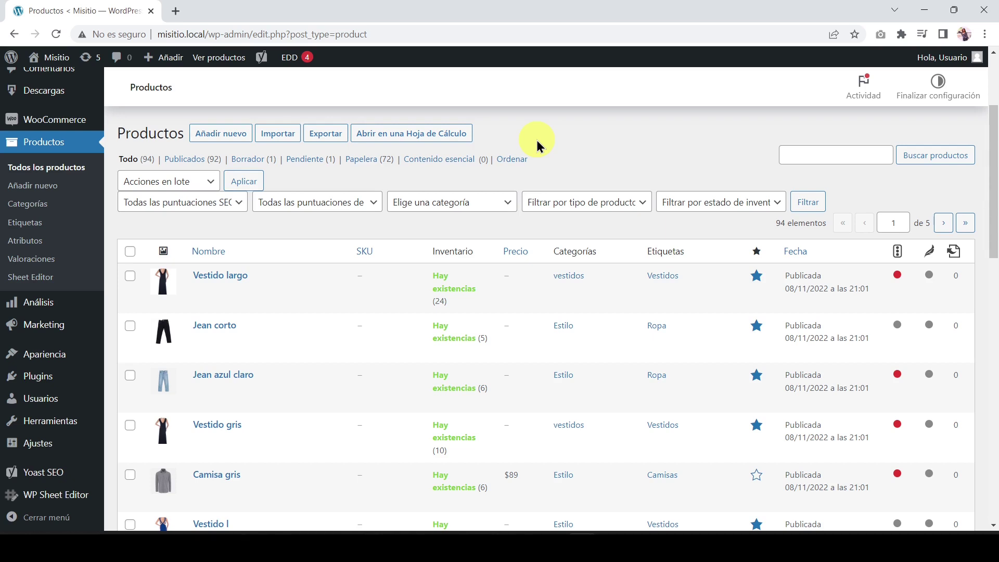
Open the products in the spreadsheet editor and run a search with "¿Buscar variaciones?" enabled
click(438, 134)
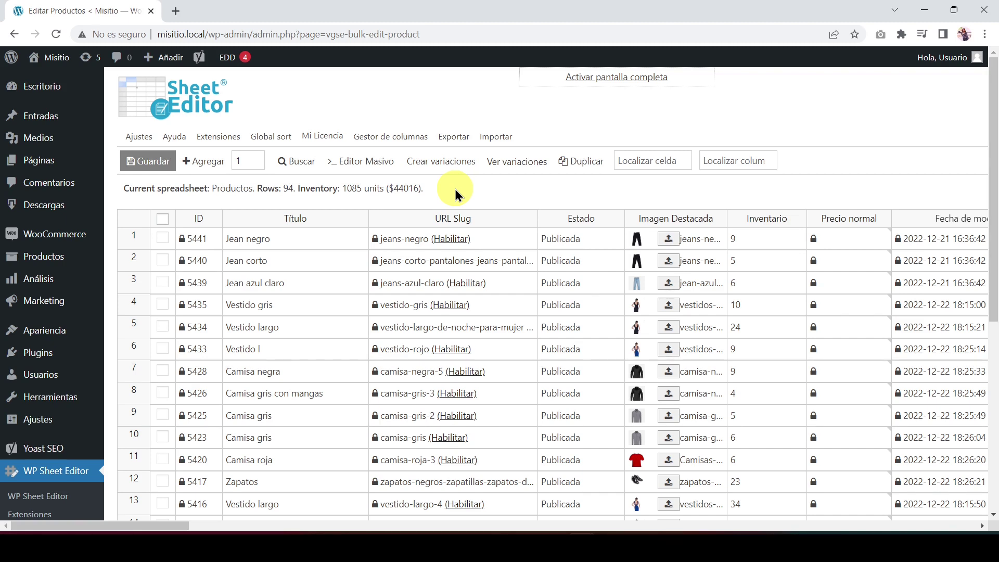
click(307, 163)
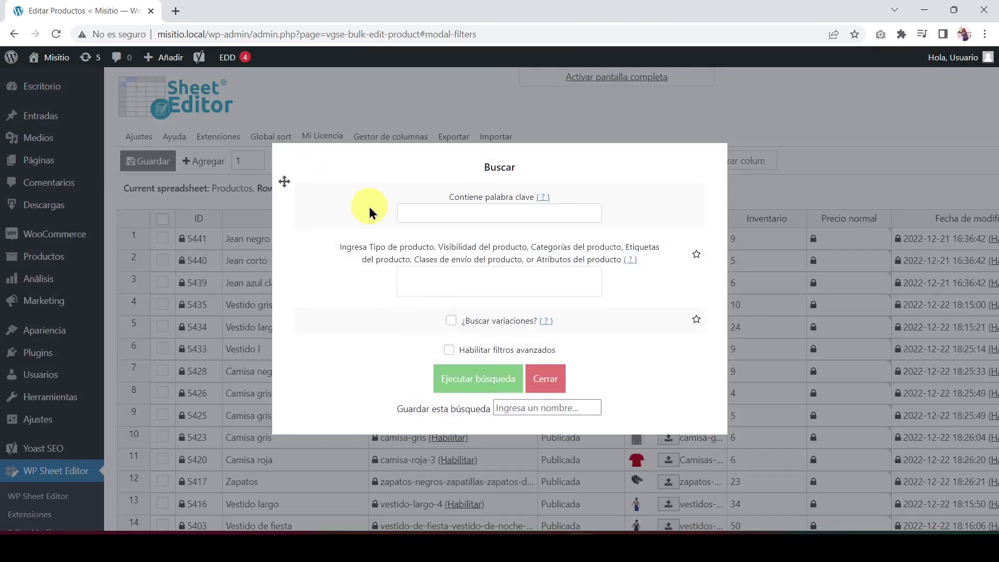
click(451, 322)
click(465, 381)
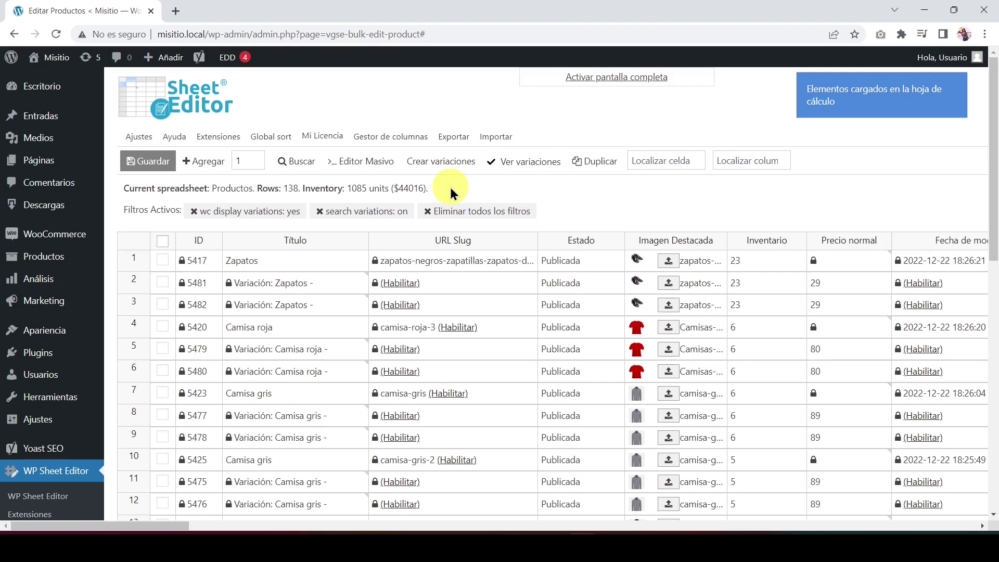
Start a bulk edit of all rows in the current search, with Estado as the field to edit
click(378, 162)
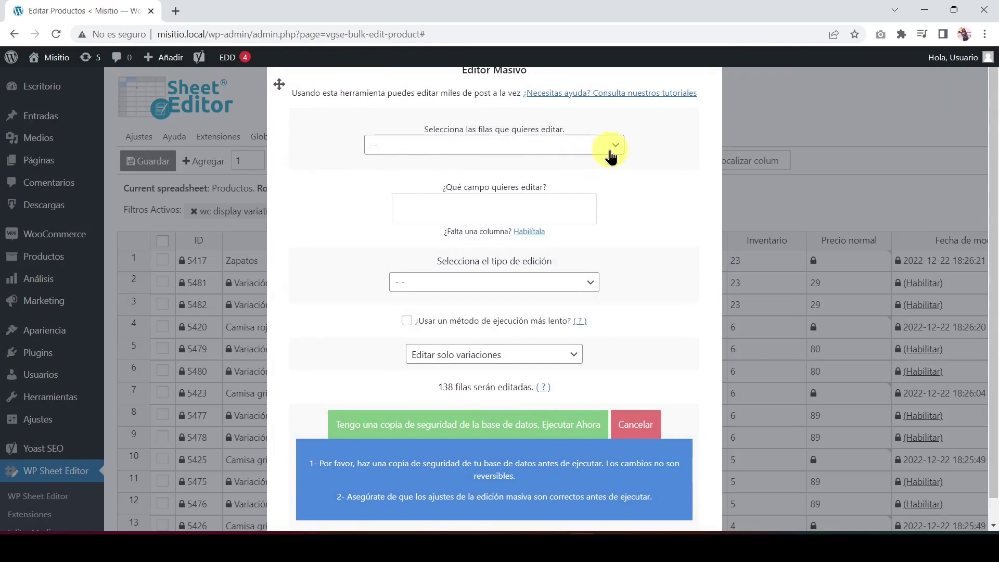
click(611, 155)
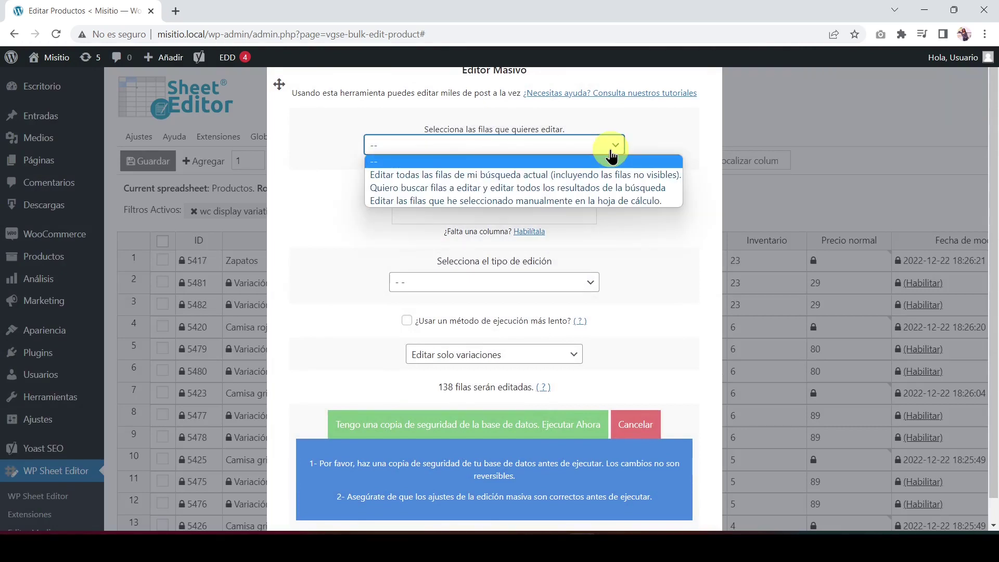
click(610, 176)
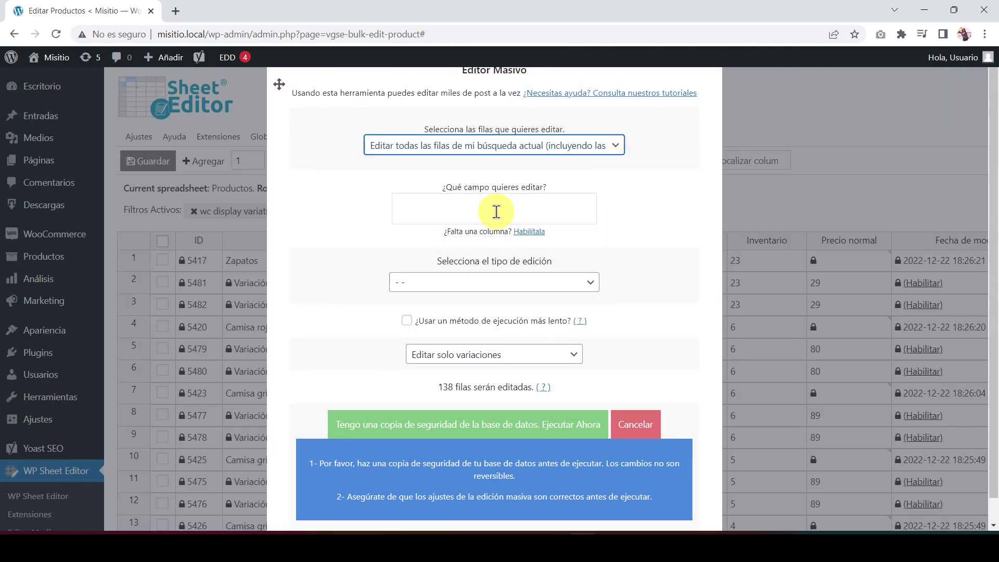
click(448, 205)
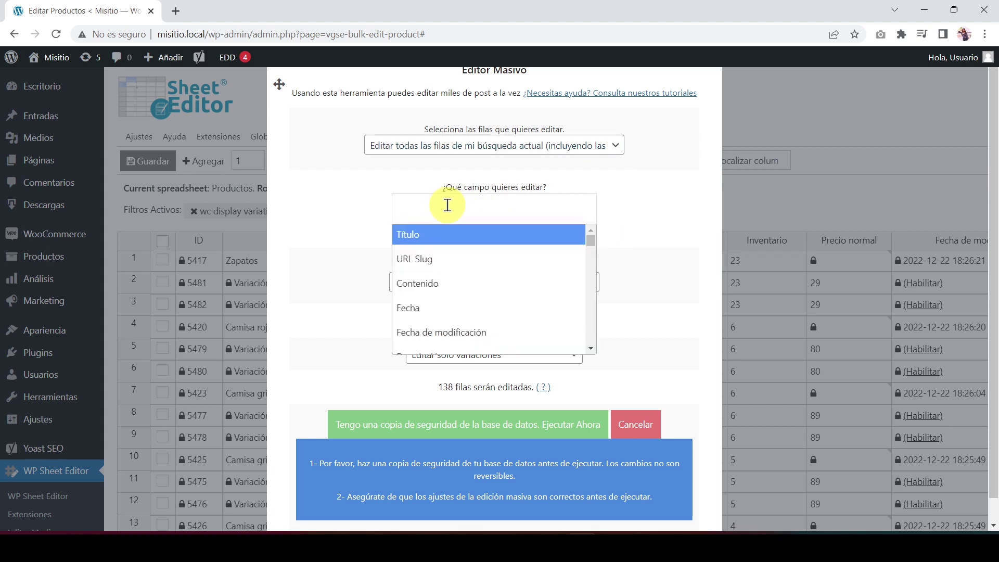
text(Es)
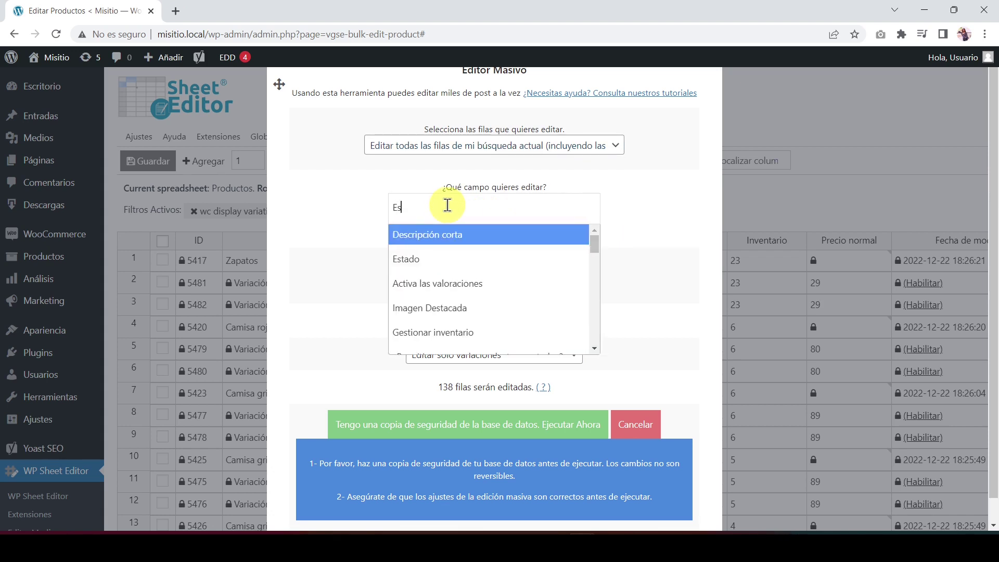
click(439, 260)
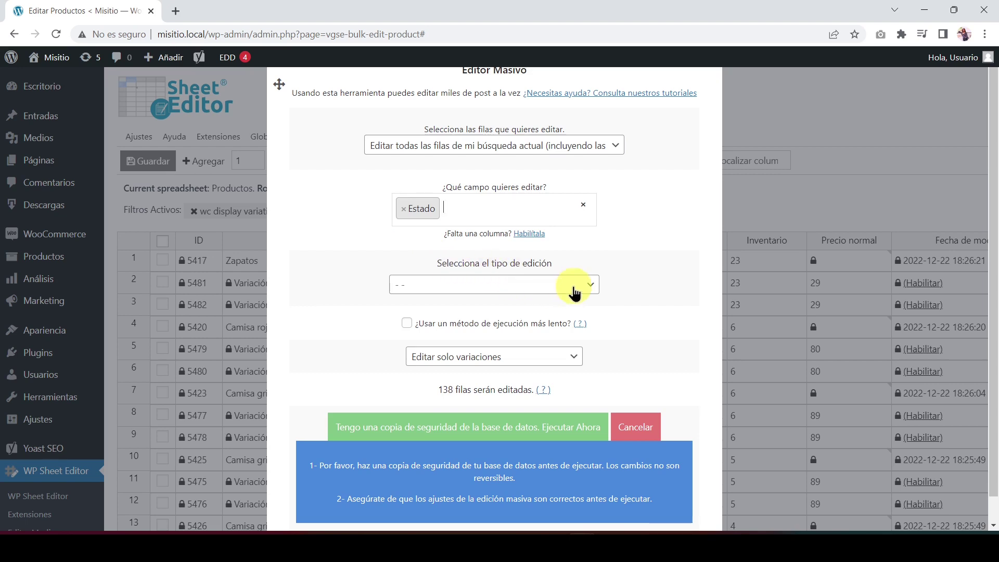
Set the edit type to "Establecer valor" with the value "Eliminar completamente" for the Estado field
click(591, 286)
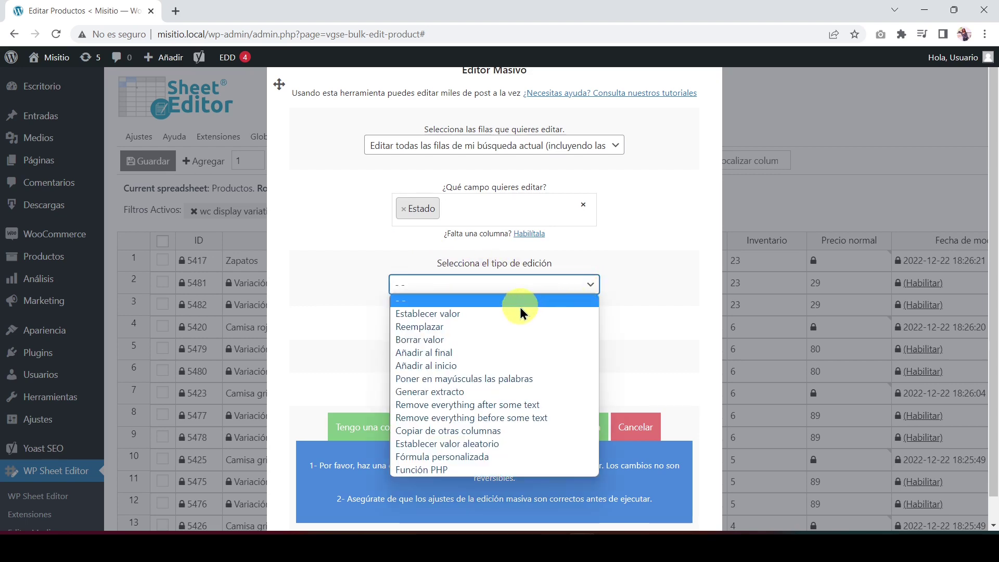
click(502, 314)
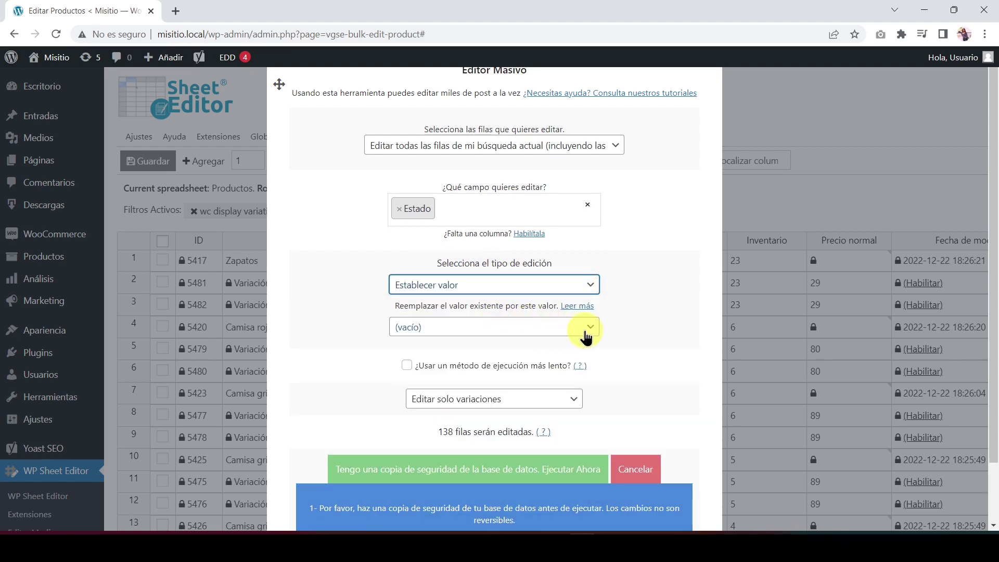
click(591, 329)
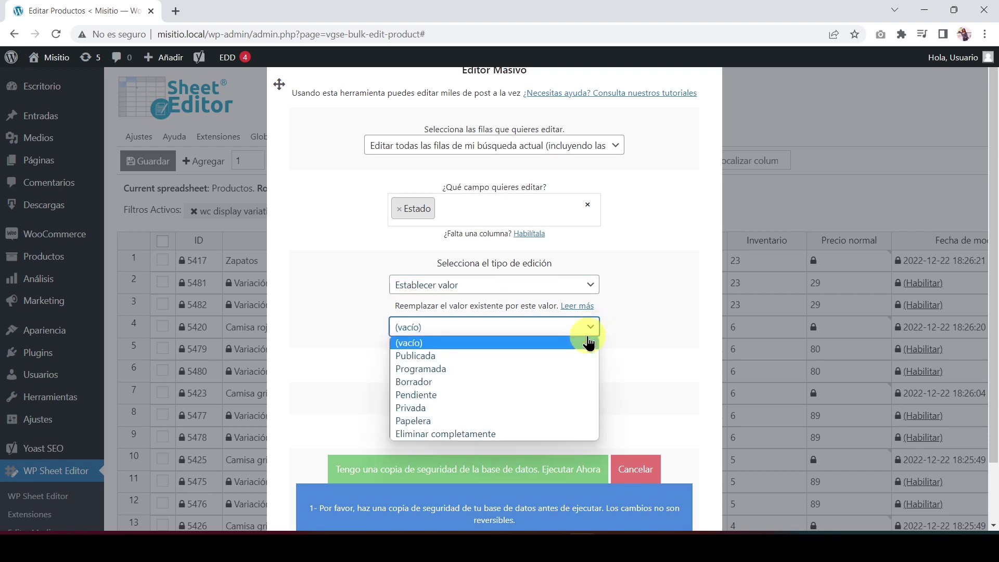
click(526, 439)
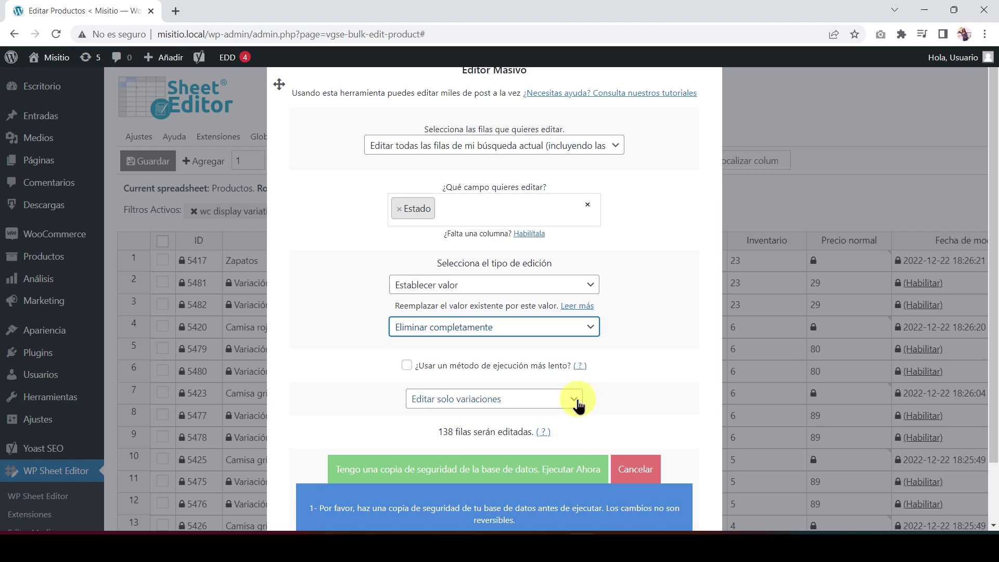
Limit the bulk edit to "Editar solo variaciones", execute the deletion and close the bulk editor
click(575, 401)
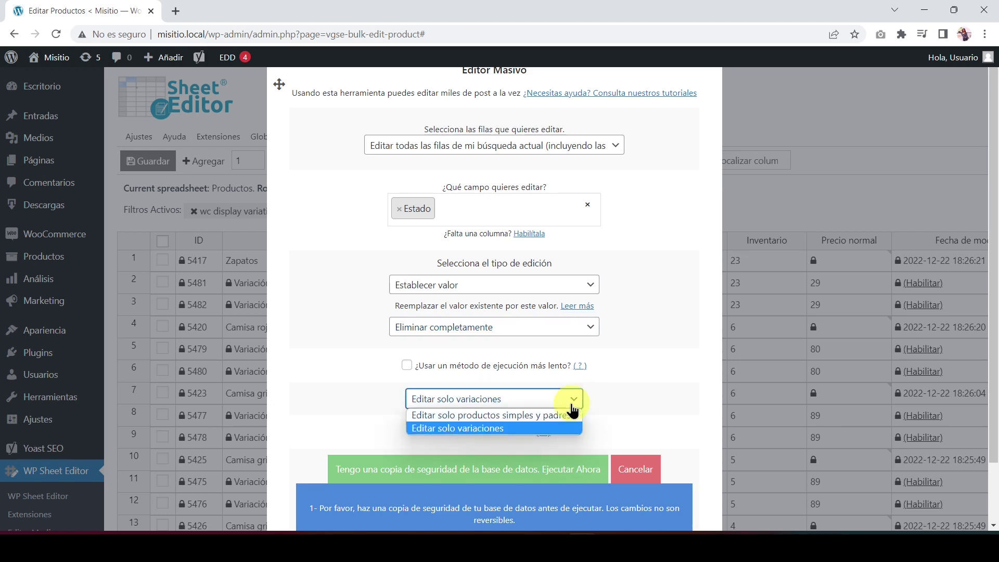
click(545, 430)
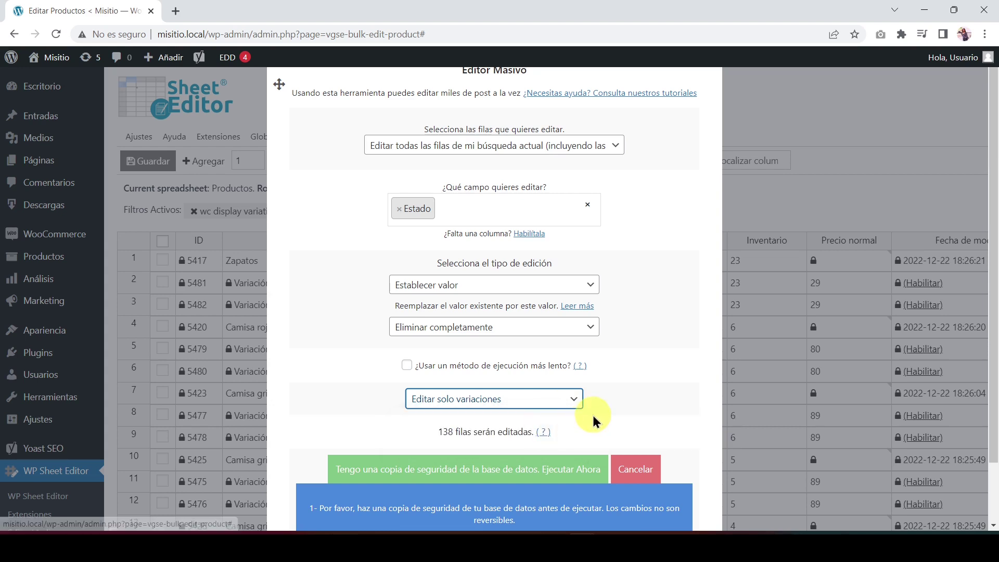
click(494, 470)
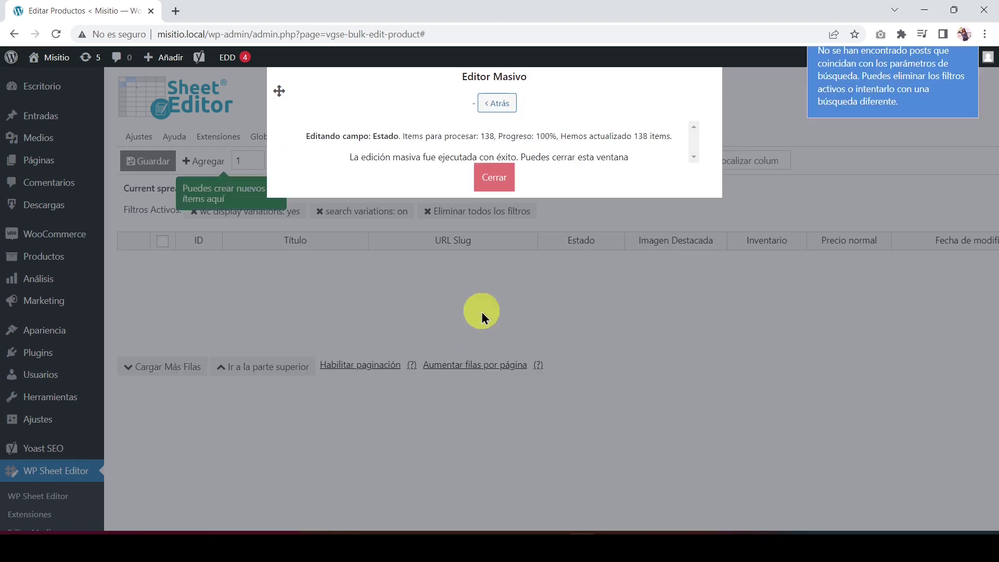
click(495, 179)
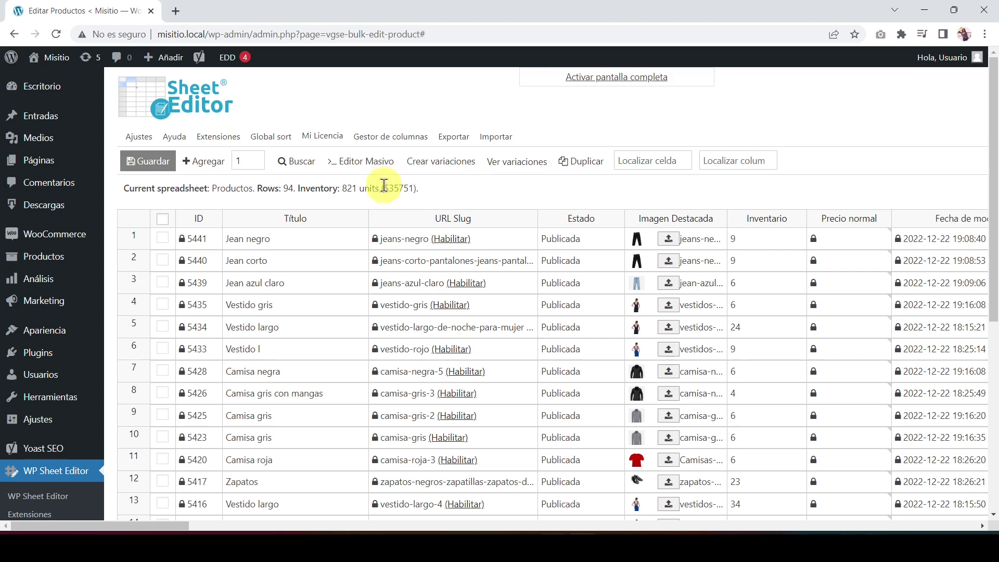
Search for products containing the keyword "Jean", with their variations included
click(298, 164)
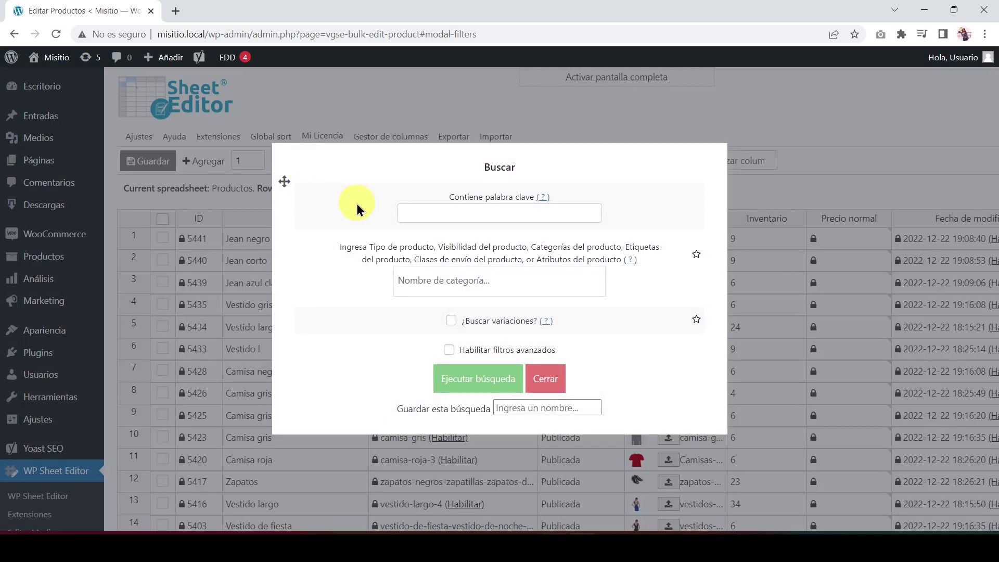
click(427, 211)
text(Jean)
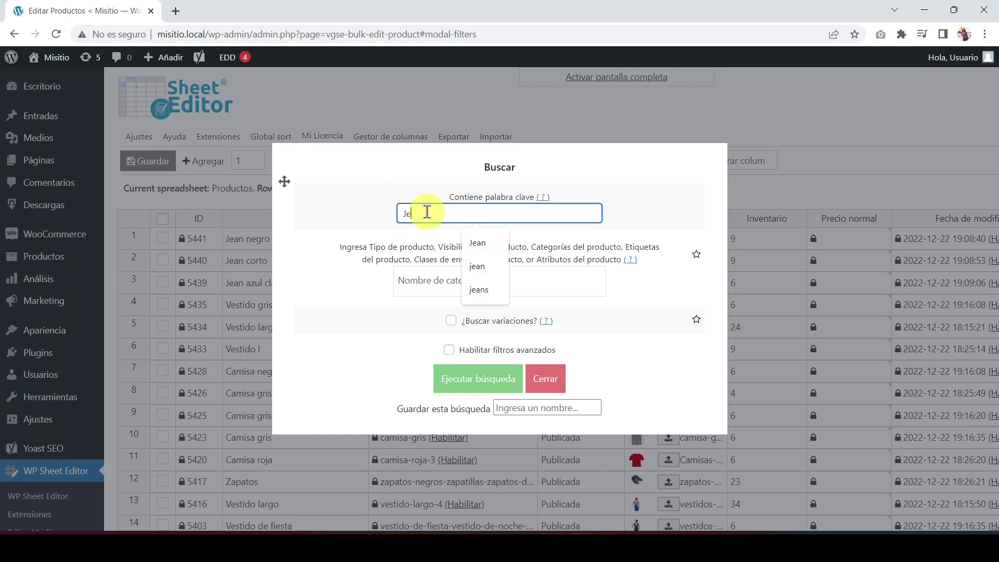
click(370, 229)
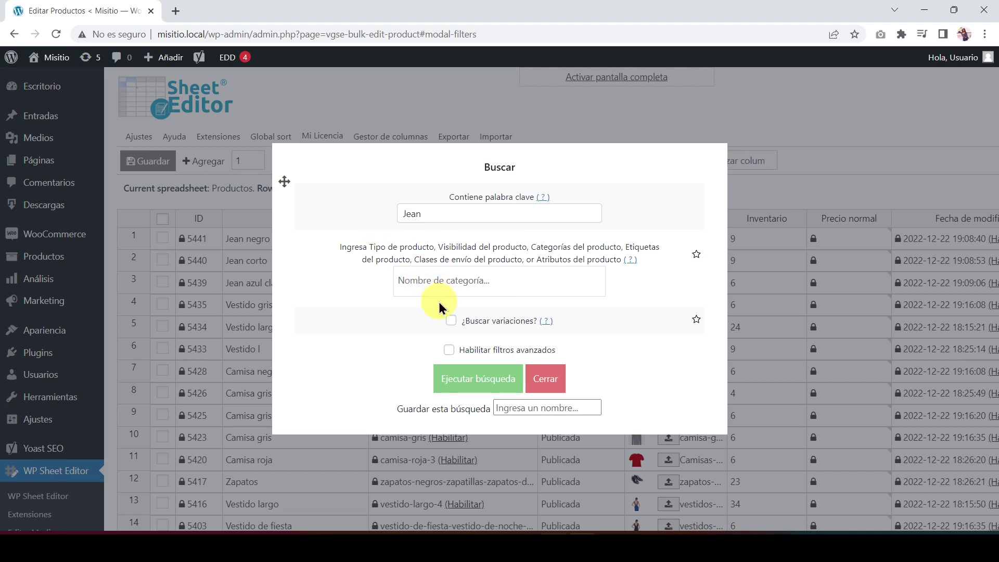
click(451, 320)
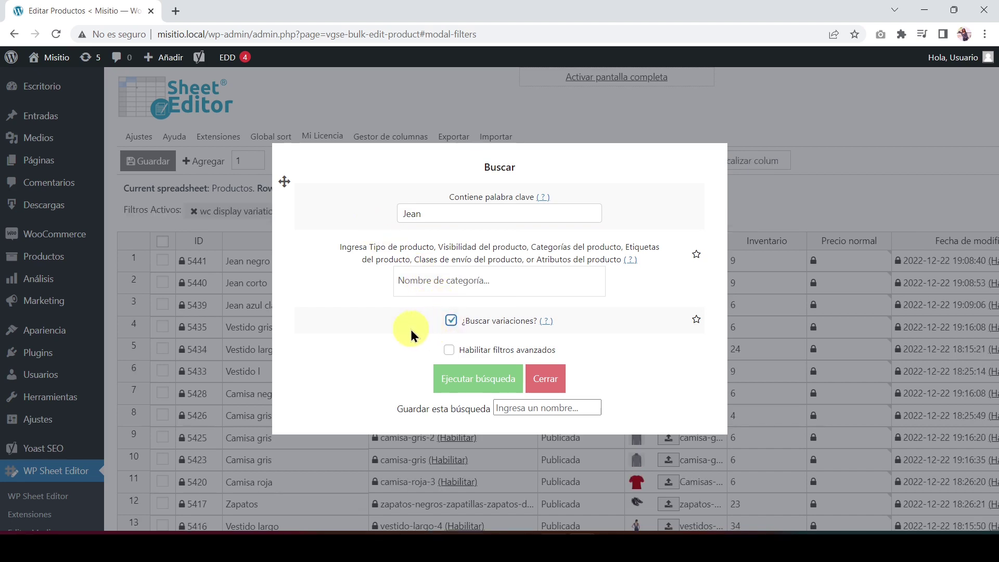
click(481, 384)
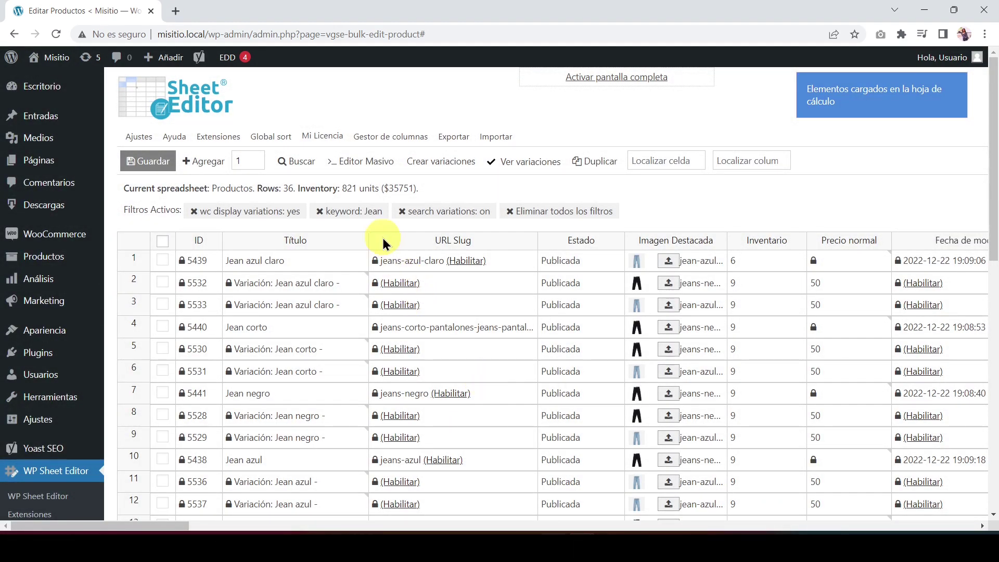
Start a bulk edit of all rows in the Jean search, choosing Estado as the field to edit
click(371, 161)
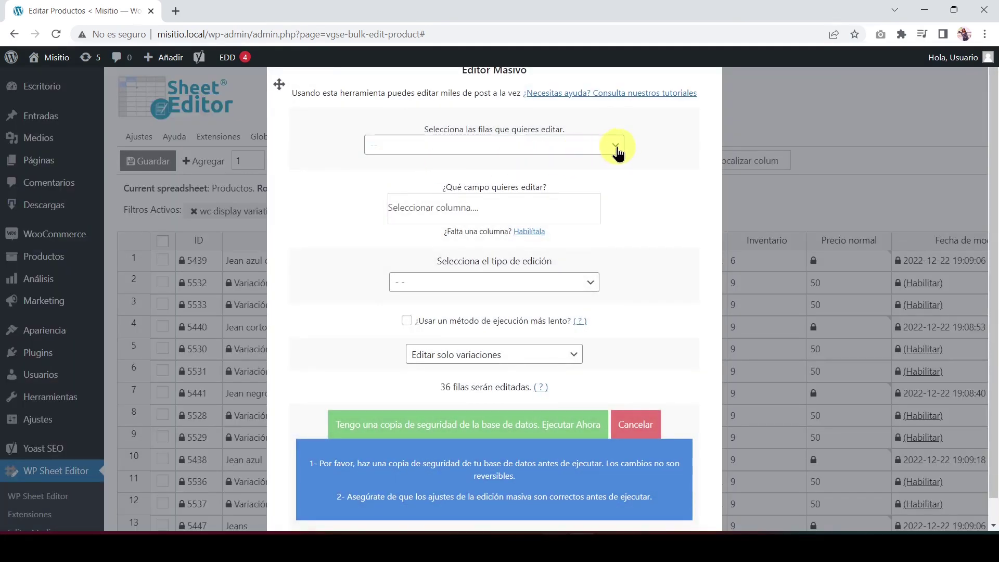
click(619, 150)
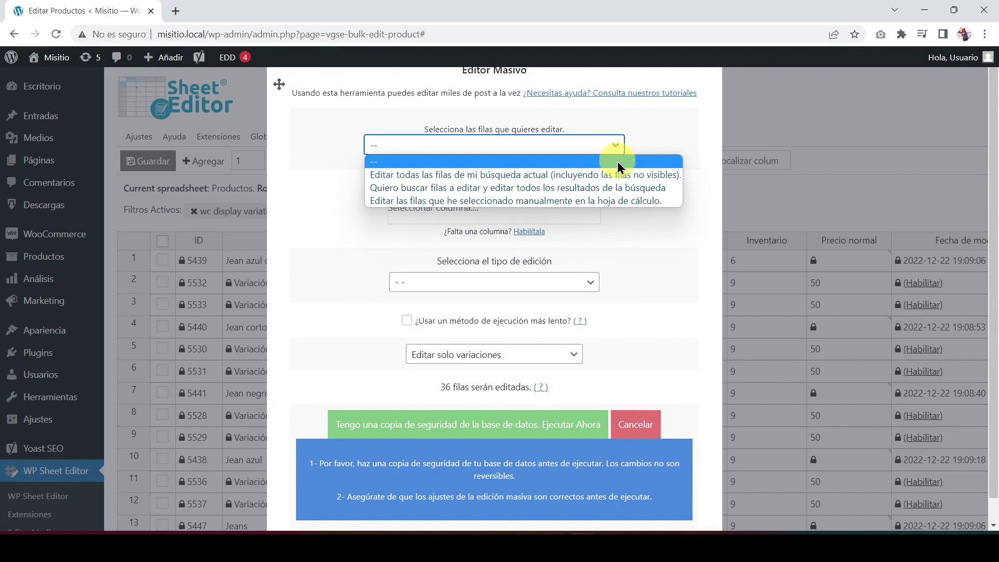
click(615, 175)
click(431, 208)
text(E)
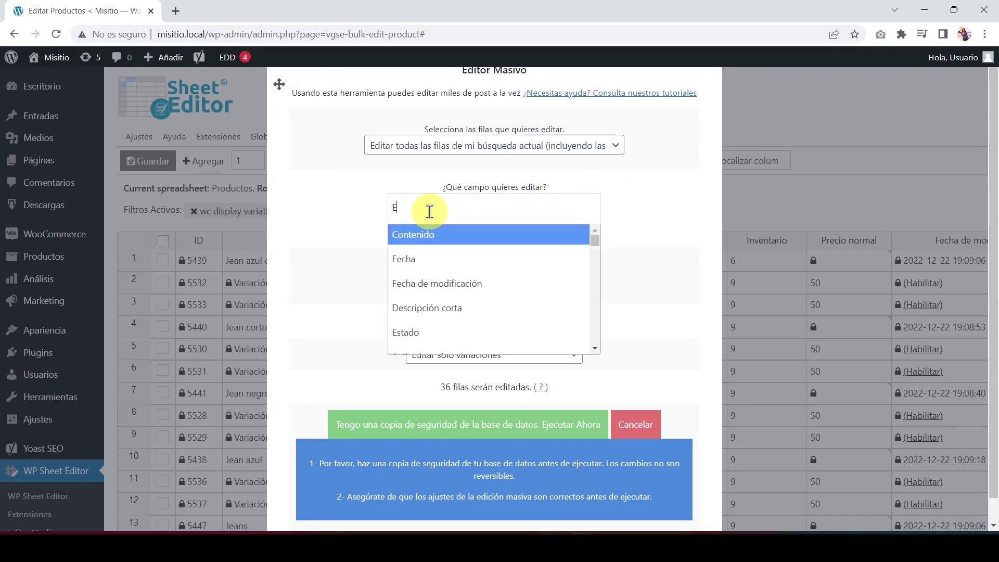
text(s)
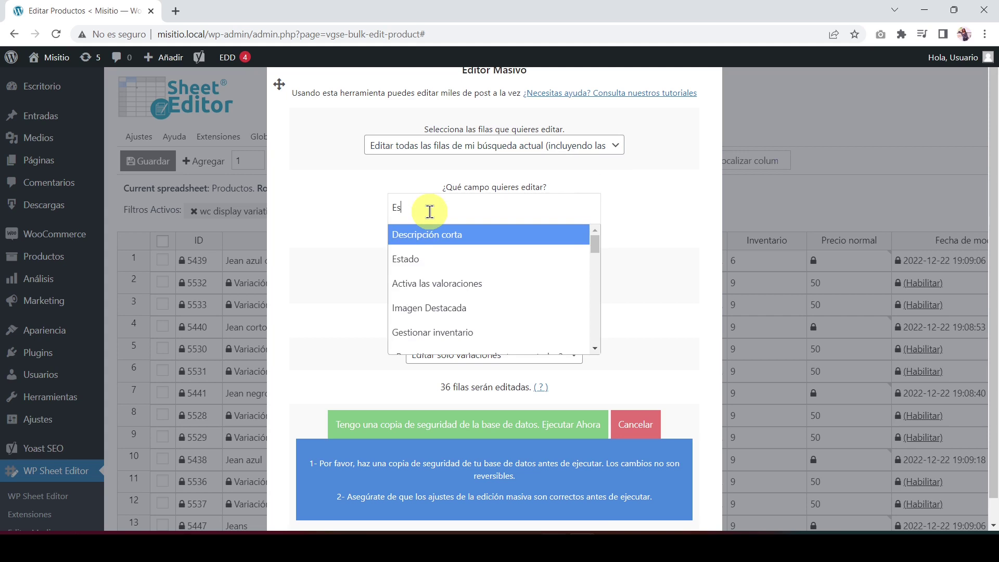
click(437, 262)
Configure the Estado edit of the Jean rows as "Establecer valor" with "Eliminar completamente"
click(590, 287)
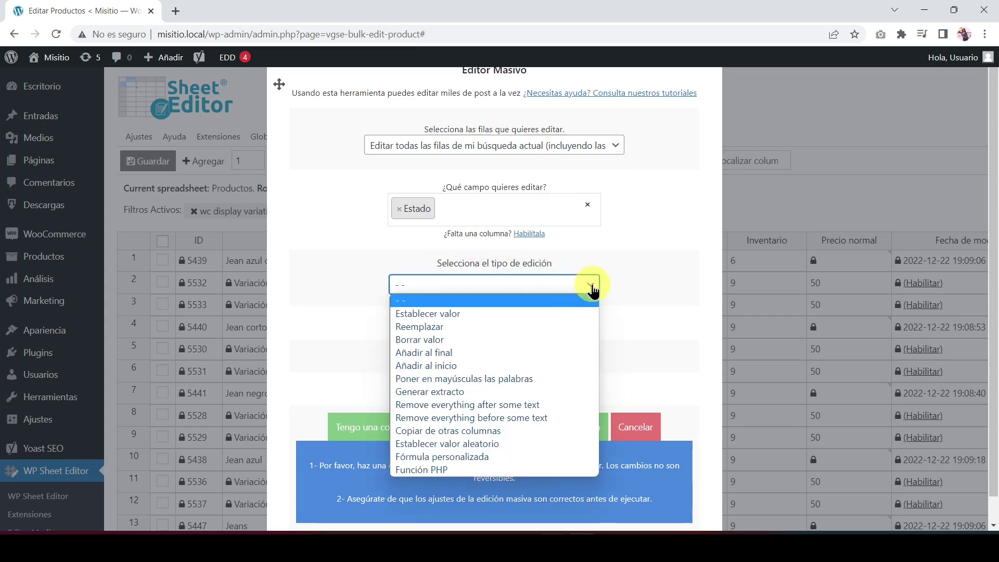
click(504, 317)
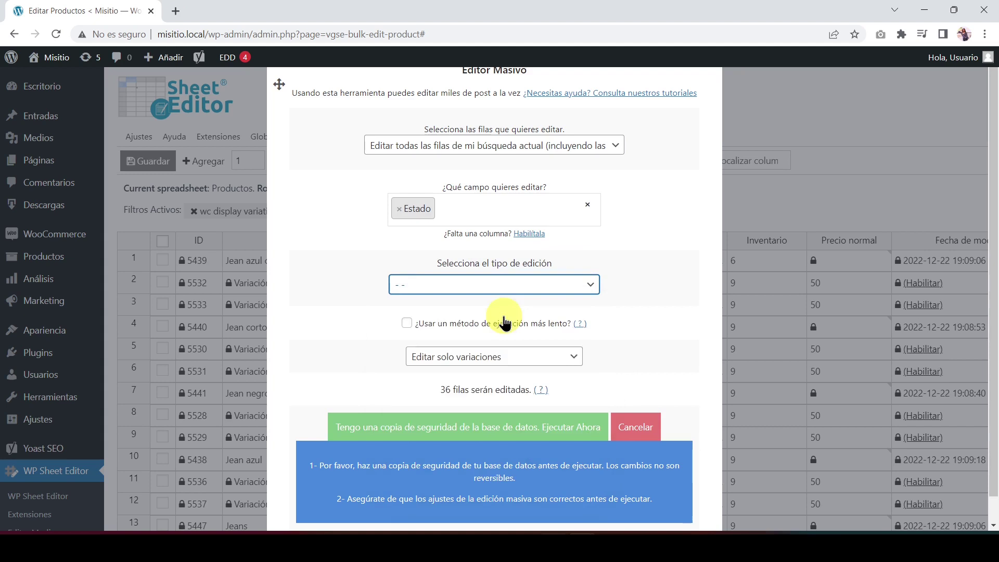
click(592, 331)
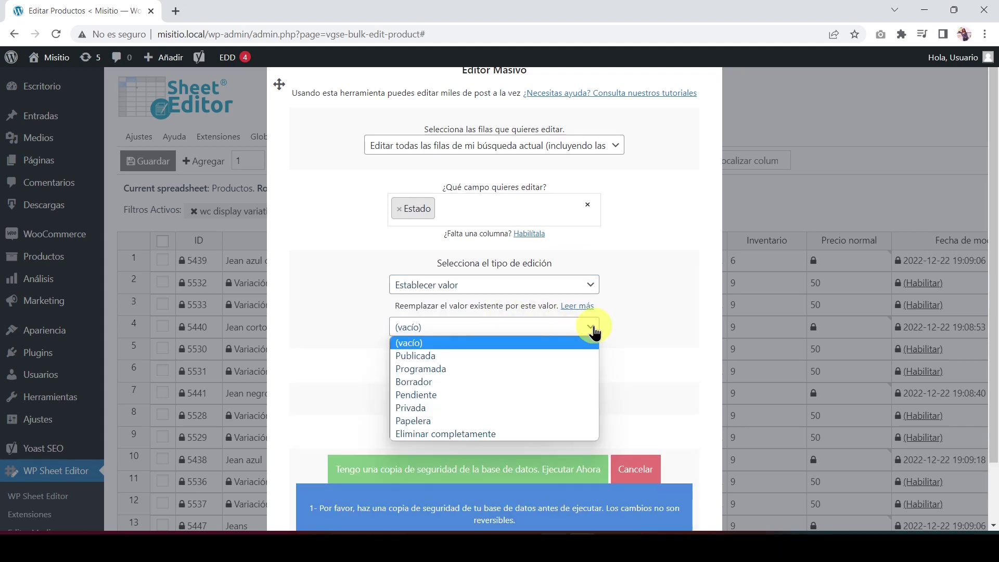
click(526, 437)
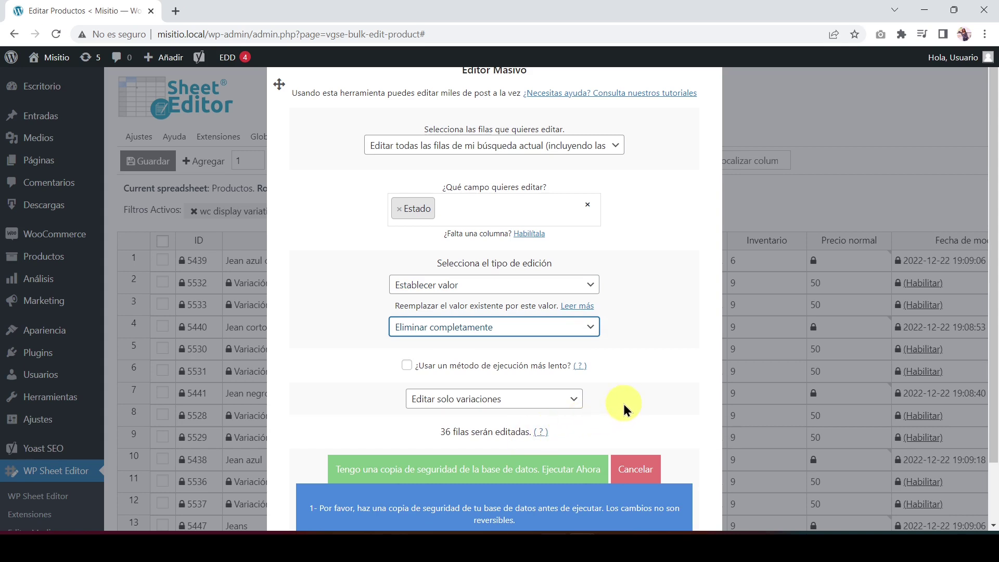
Keep the Jean bulk edit on "Editar solo variaciones", execute the deletion and close the bulk editor
click(573, 401)
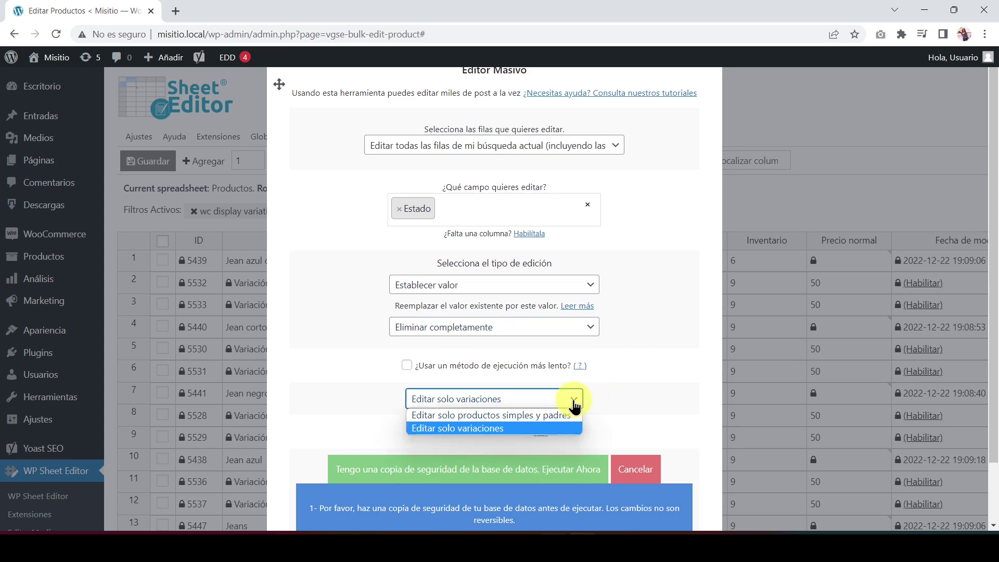
click(547, 428)
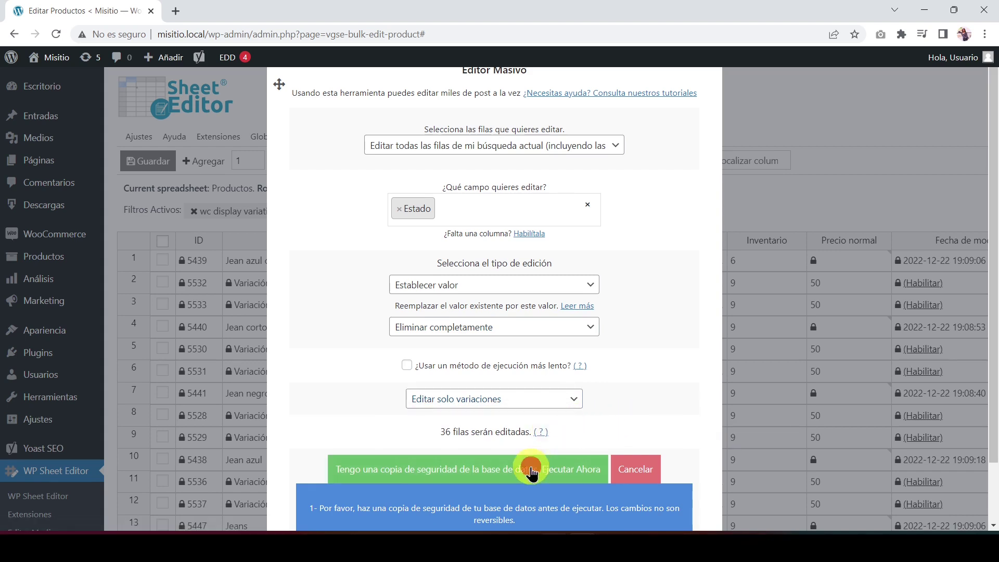
click(530, 468)
click(495, 182)
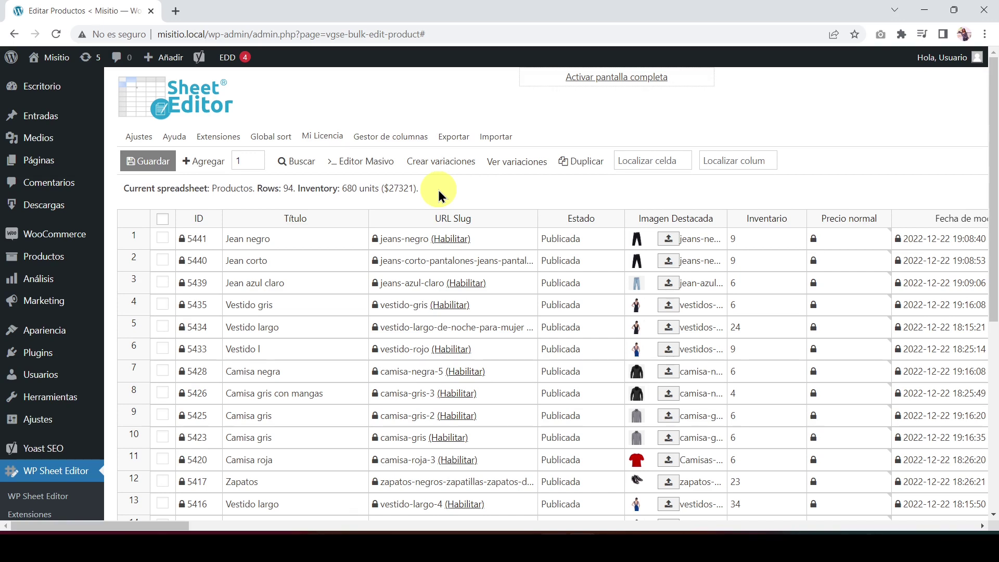
Search for products in the product category "Ropa", with their variations included
click(297, 163)
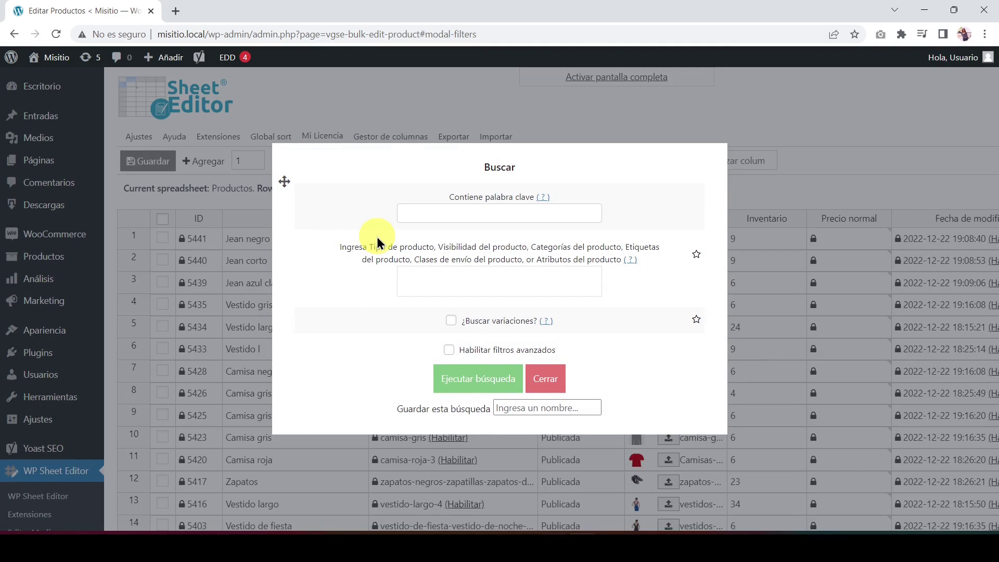
click(411, 280)
text(Ropa)
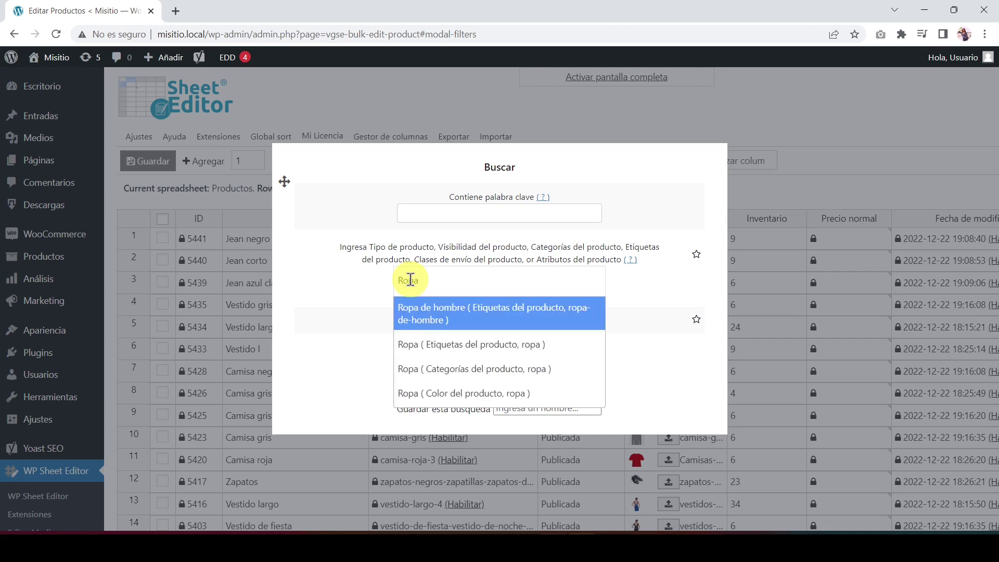
click(438, 370)
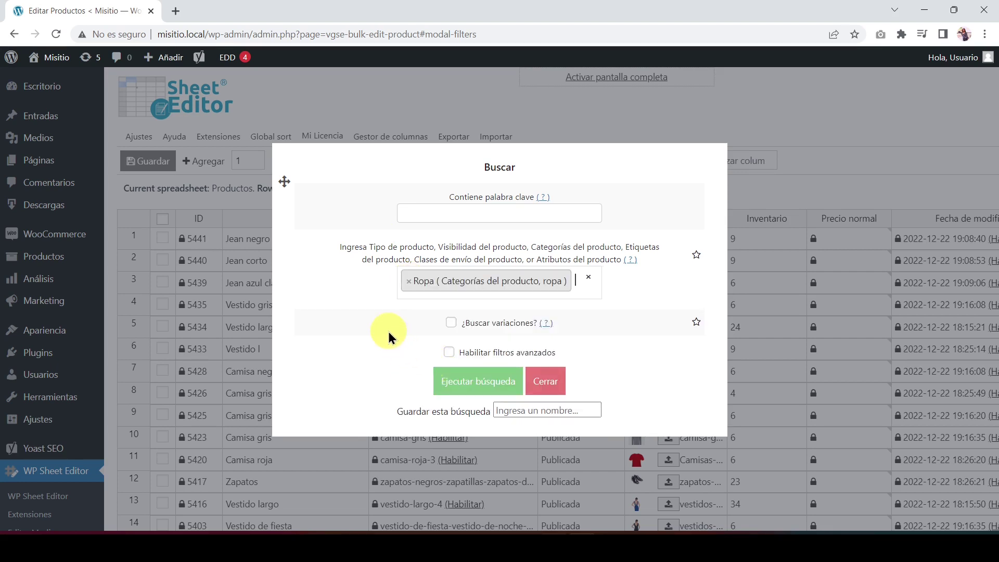
click(451, 323)
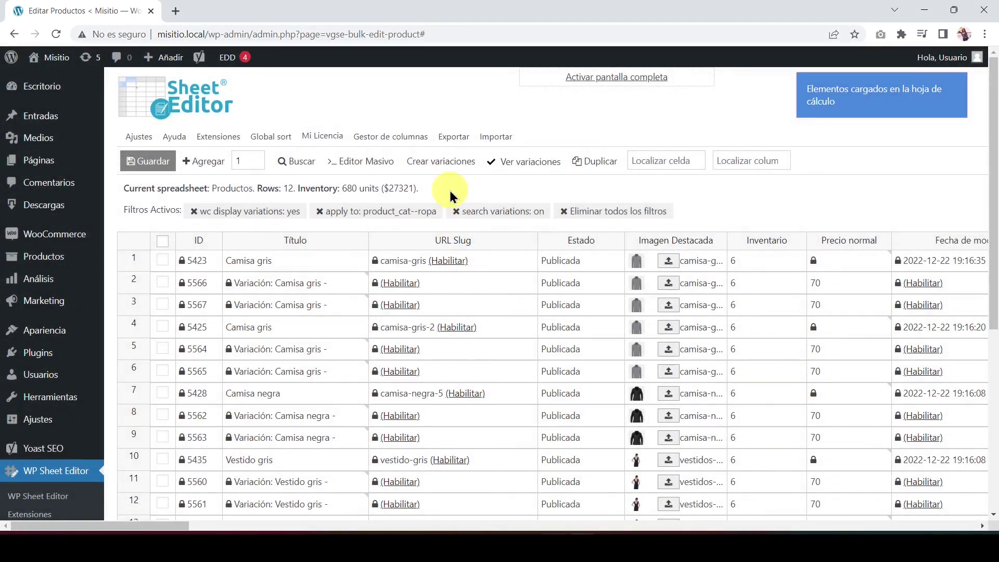
Start a bulk edit of all rows in the Ropa category search, choosing Estado as the field to edit
click(372, 164)
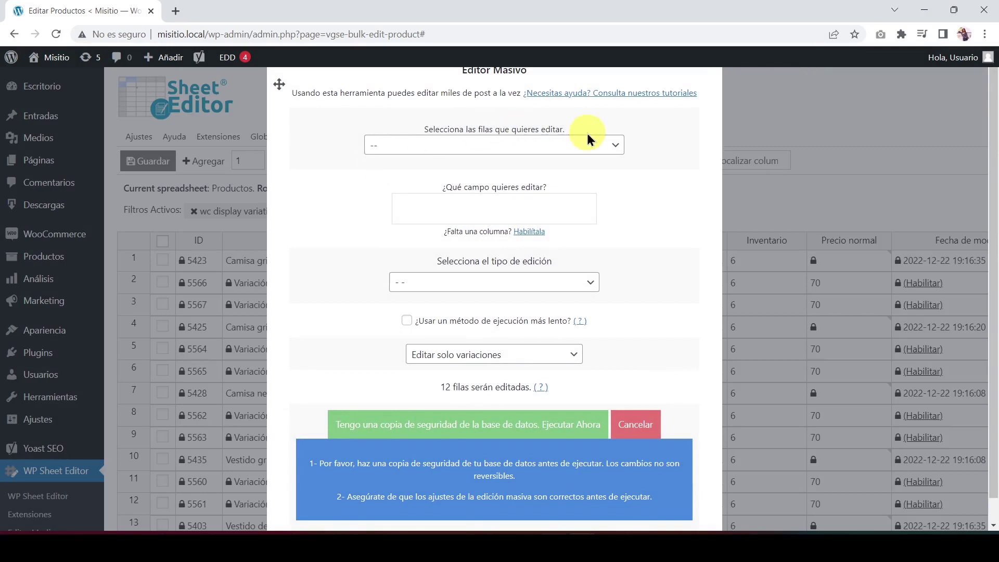
click(609, 148)
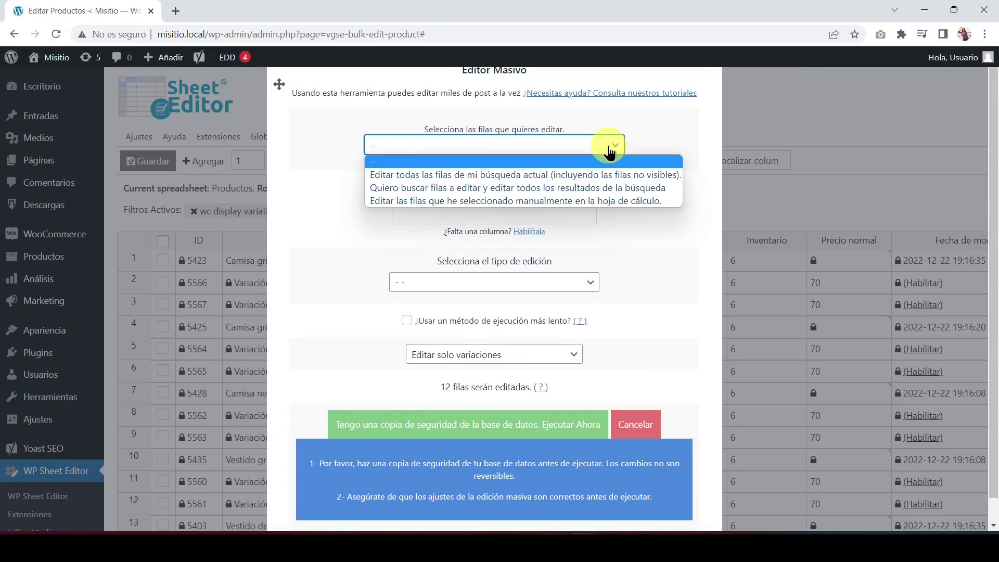
click(586, 176)
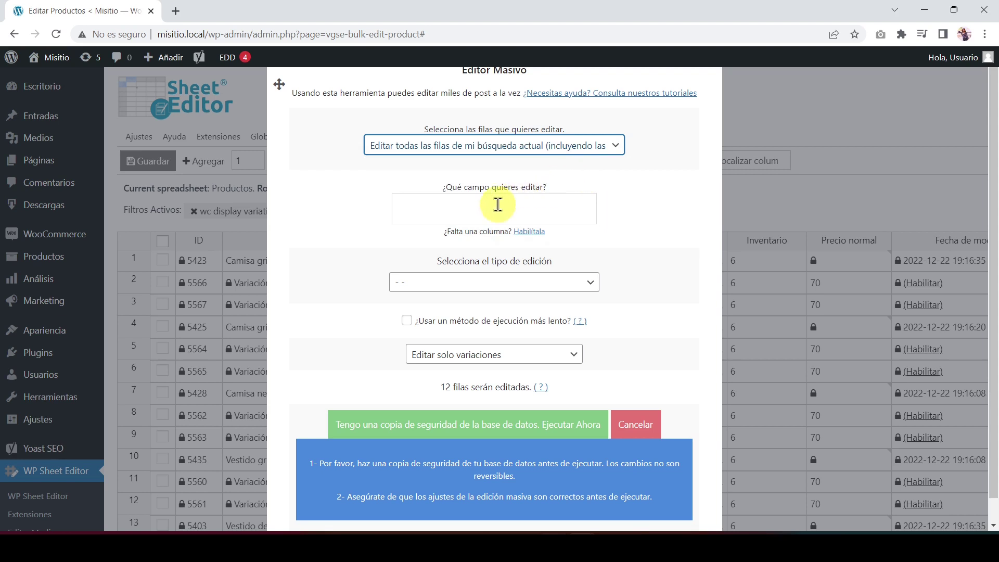
click(458, 208)
text(Es)
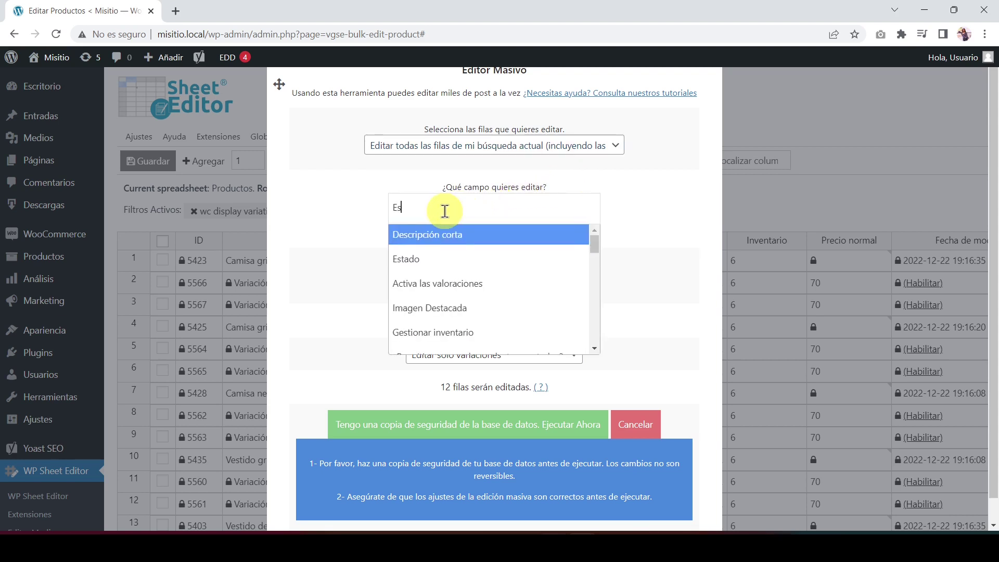
click(456, 261)
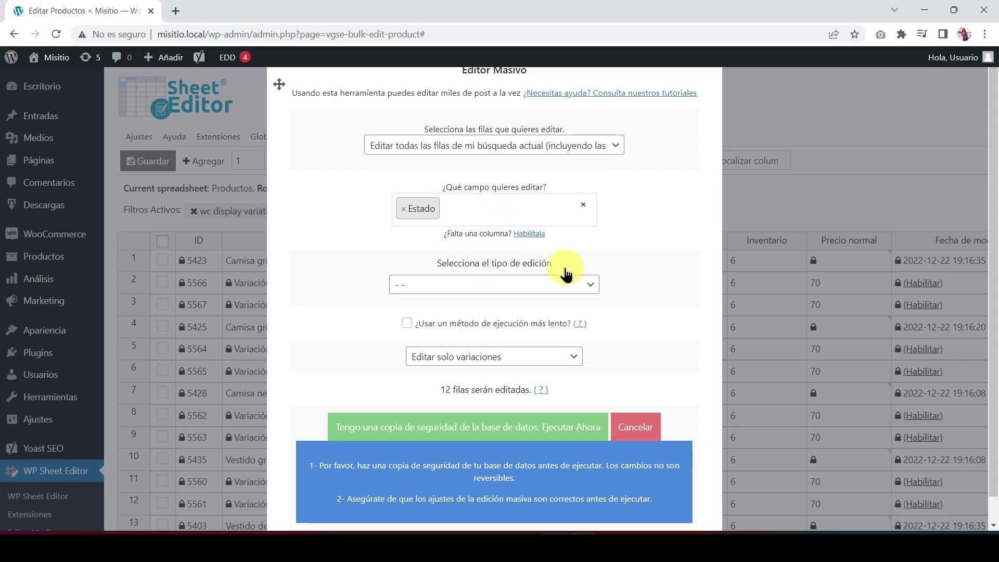
Configure the Estado edit of the Ropa category rows as "Establecer valor" with "Eliminar completamente"
click(597, 286)
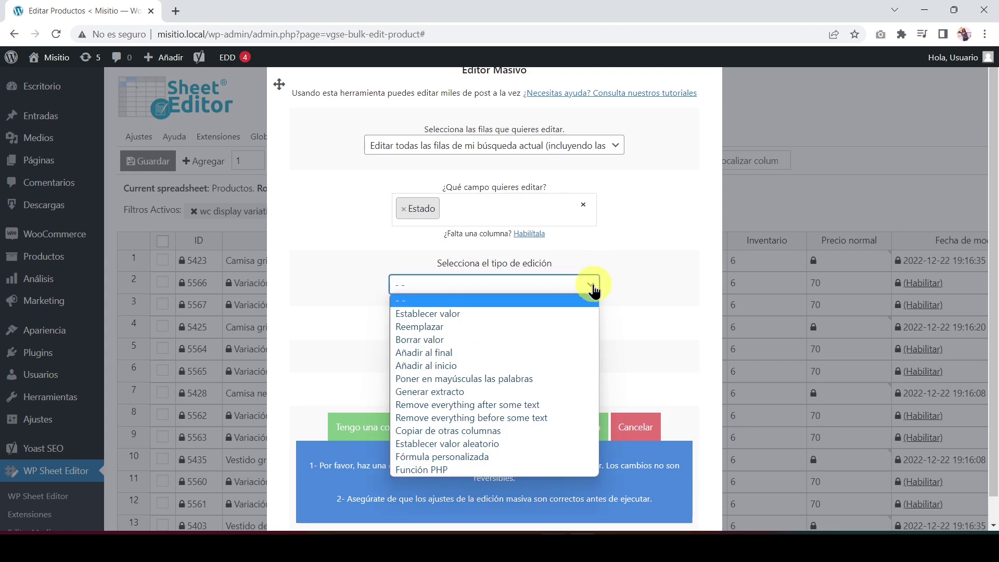
click(520, 313)
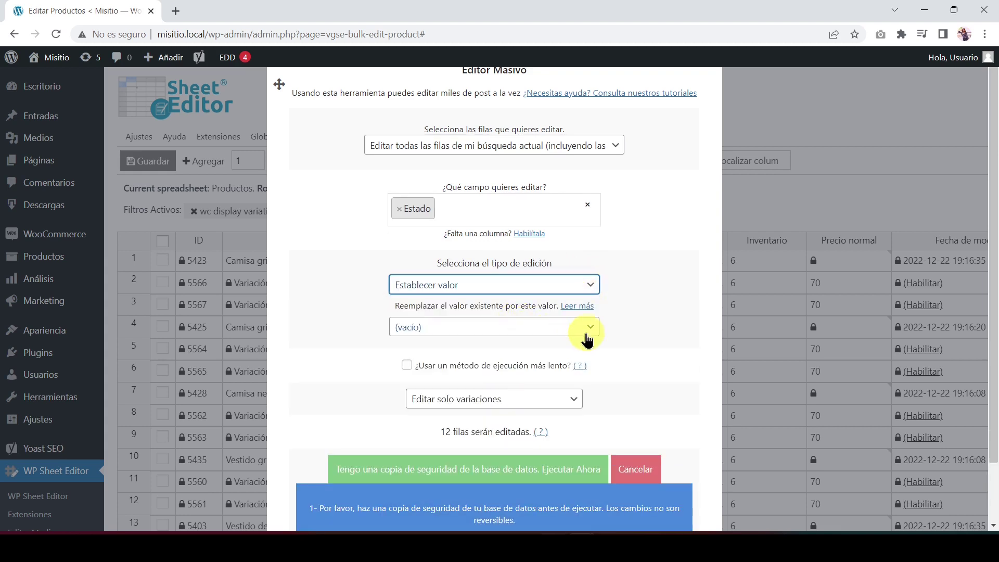
click(590, 329)
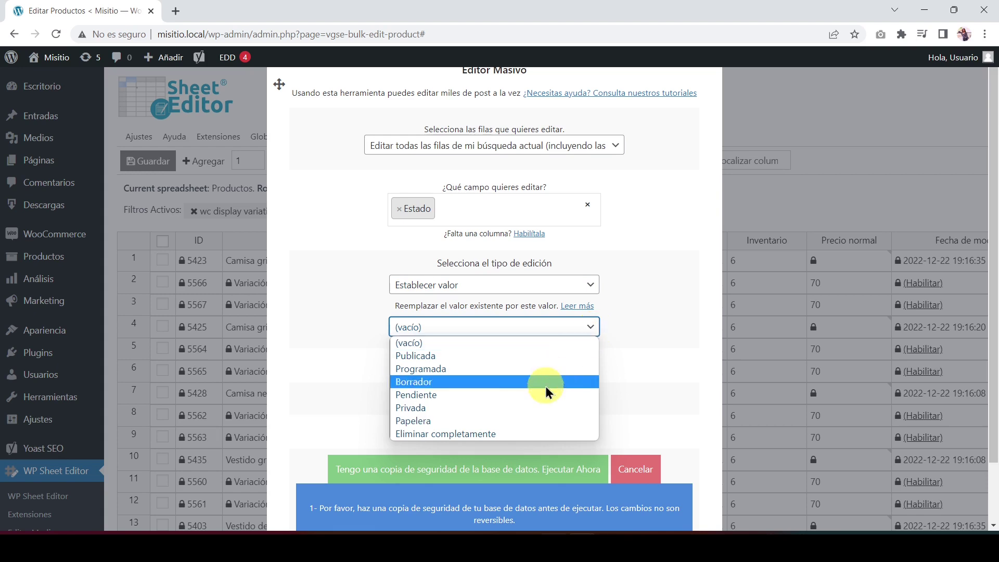
click(509, 434)
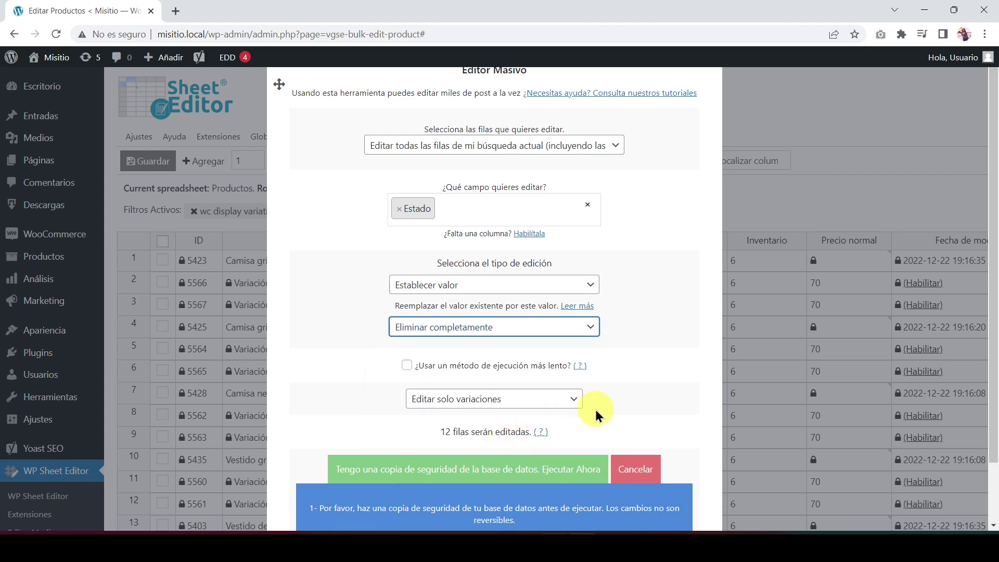
Keep the Ropa bulk edit on "Editar solo variaciones", execute the deletion and close the bulk editor
click(573, 402)
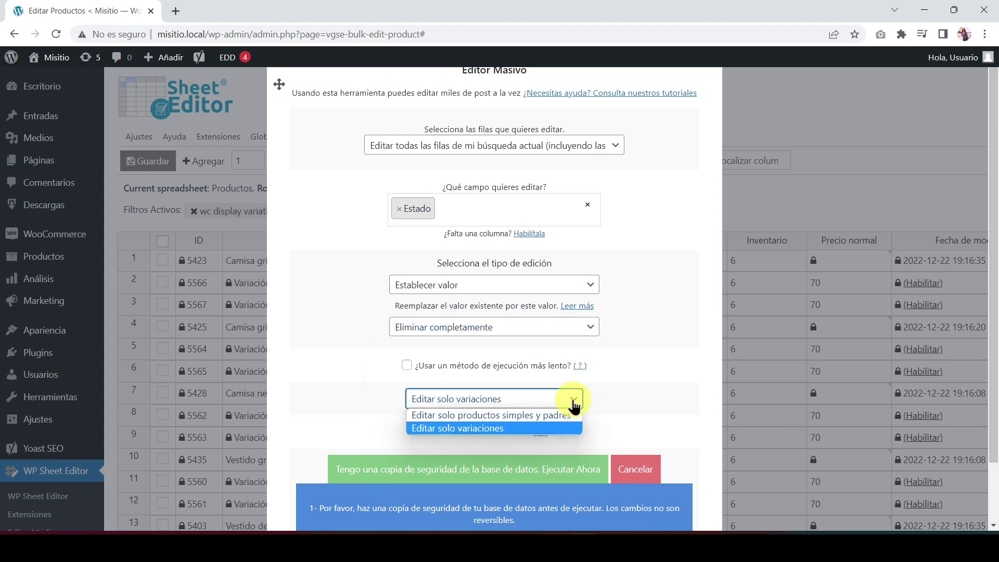
click(532, 427)
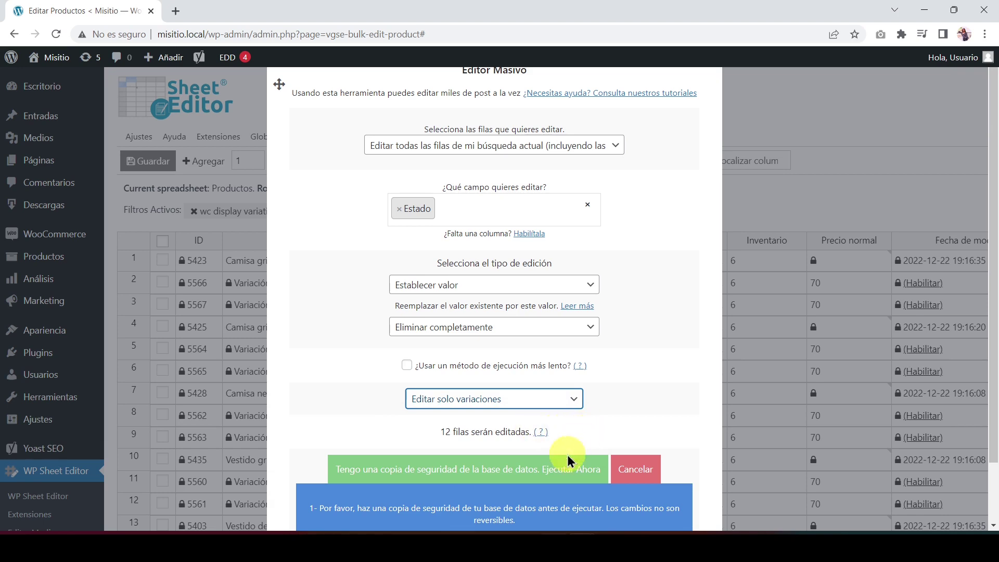
click(562, 469)
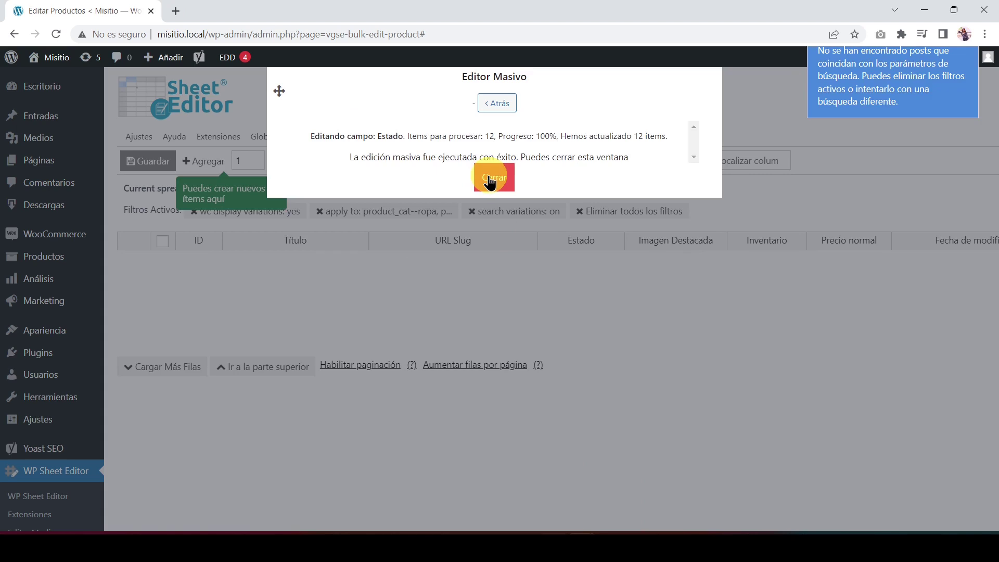
click(487, 179)
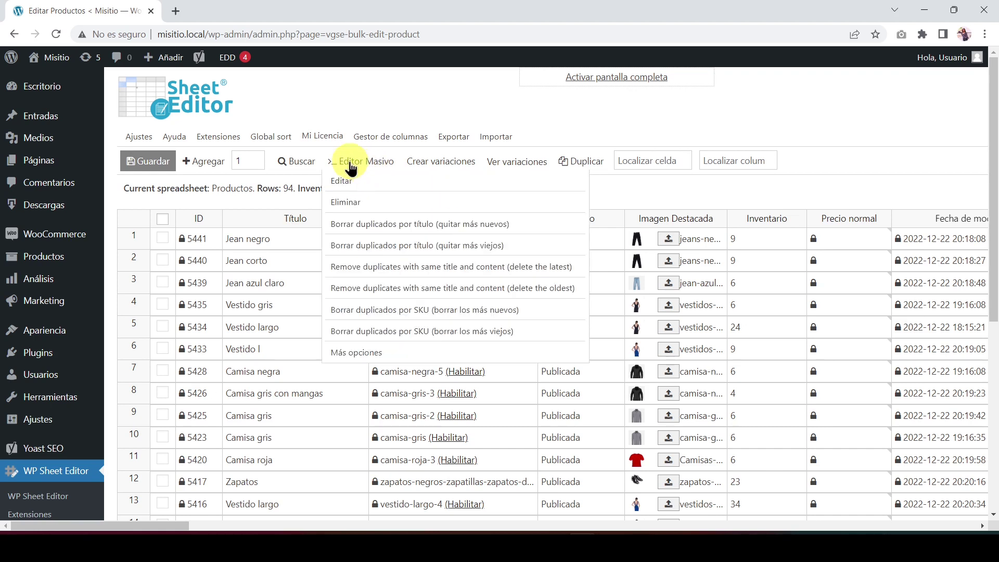
Start a new product search that includes variations and has the advanced filters enabled
click(305, 166)
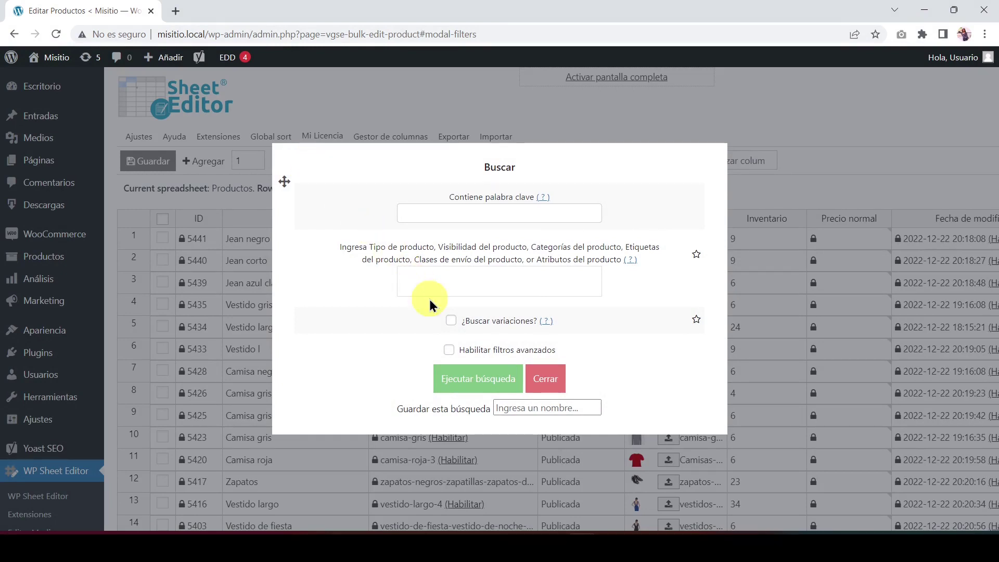
click(451, 319)
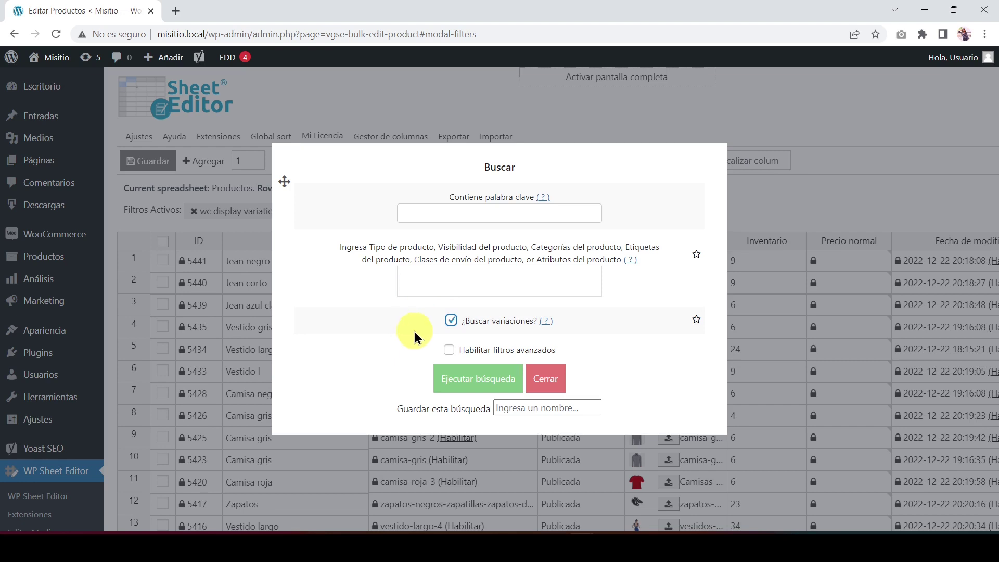
click(446, 352)
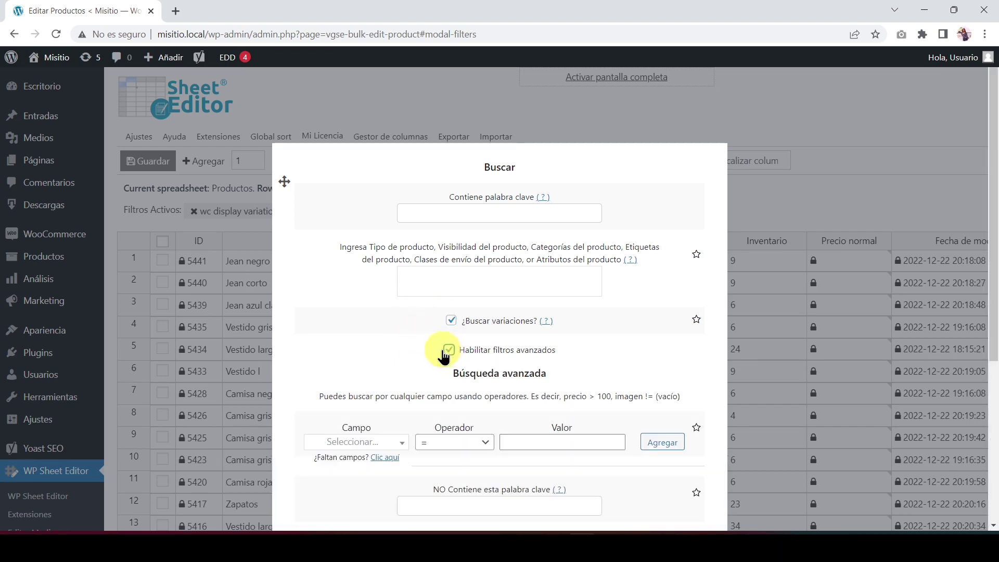
Set the advanced filter to Imagen Destacada = with an empty value and run the search
scroll(406, 357, down, 5)
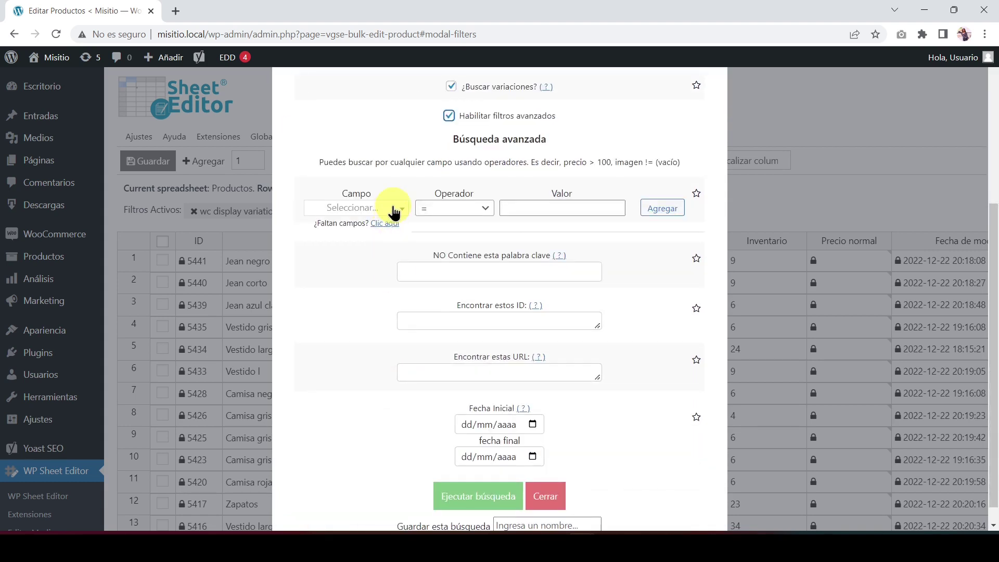
click(391, 208)
text(Ima)
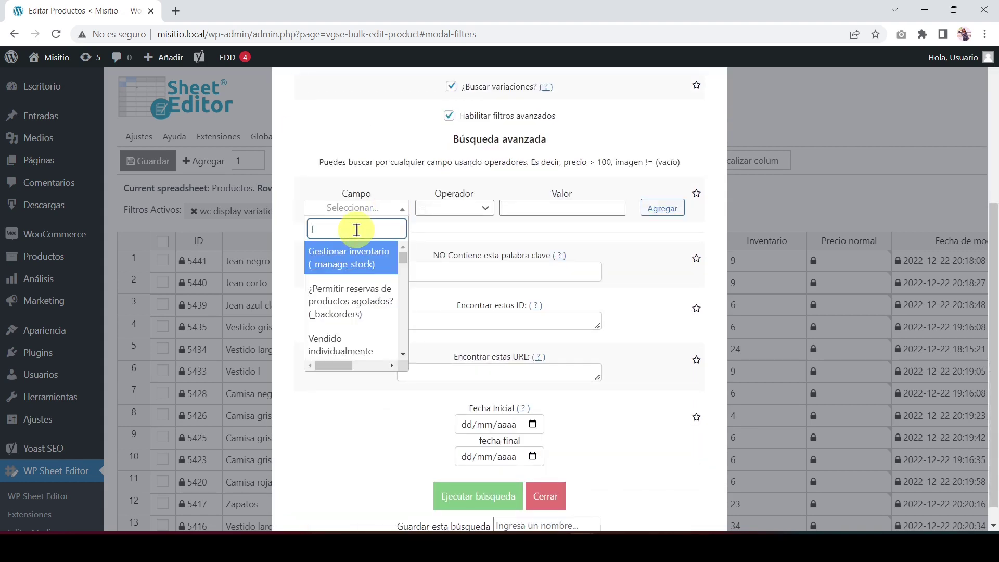
click(364, 294)
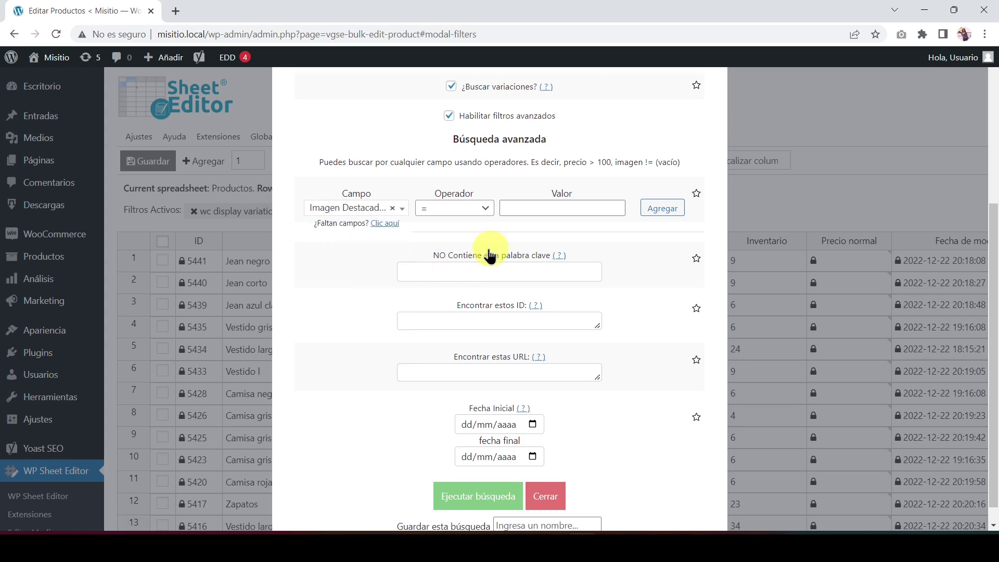
click(478, 499)
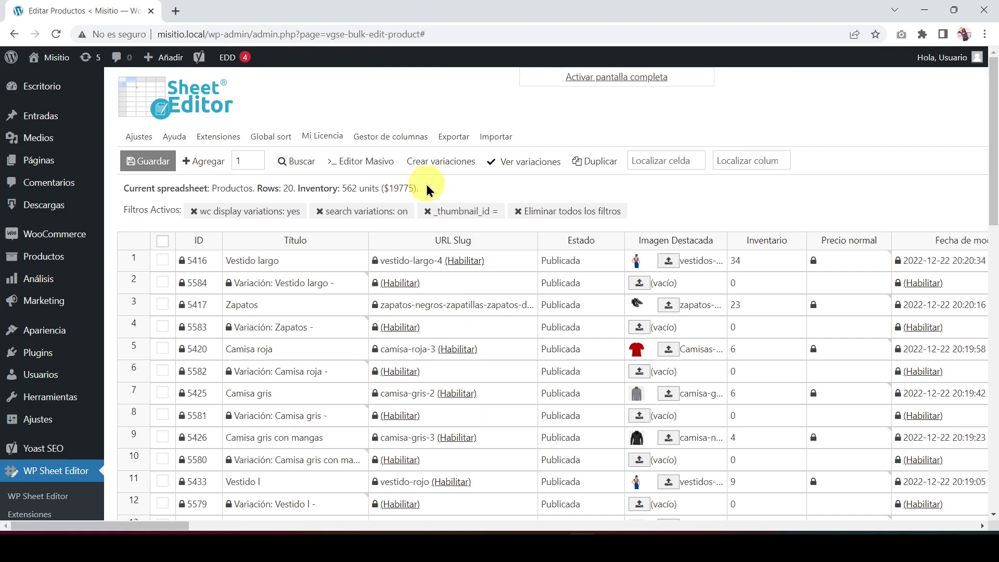
Start a bulk edit of all rows in the search for missing featured images, choosing Estado as the field to edit
click(364, 161)
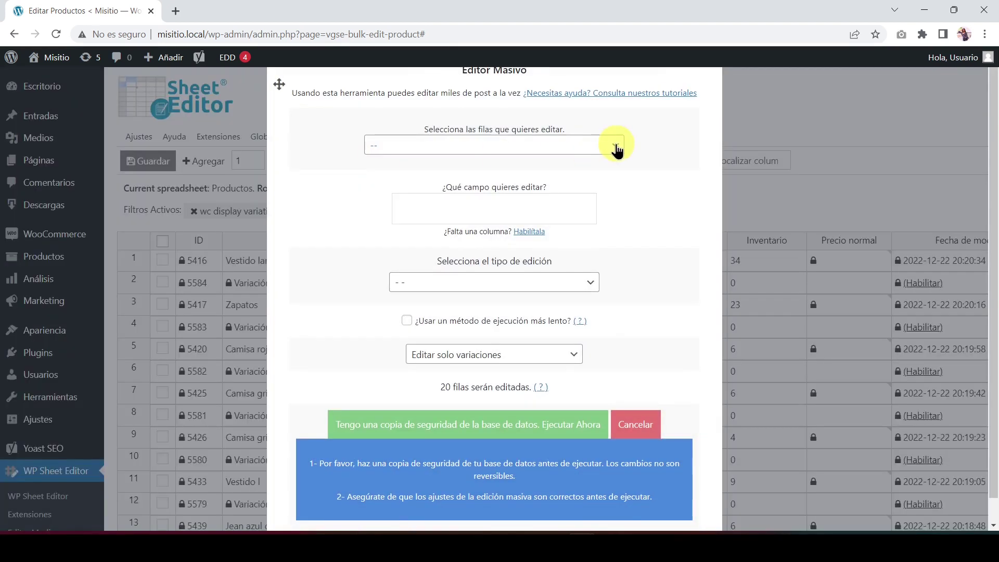
click(614, 146)
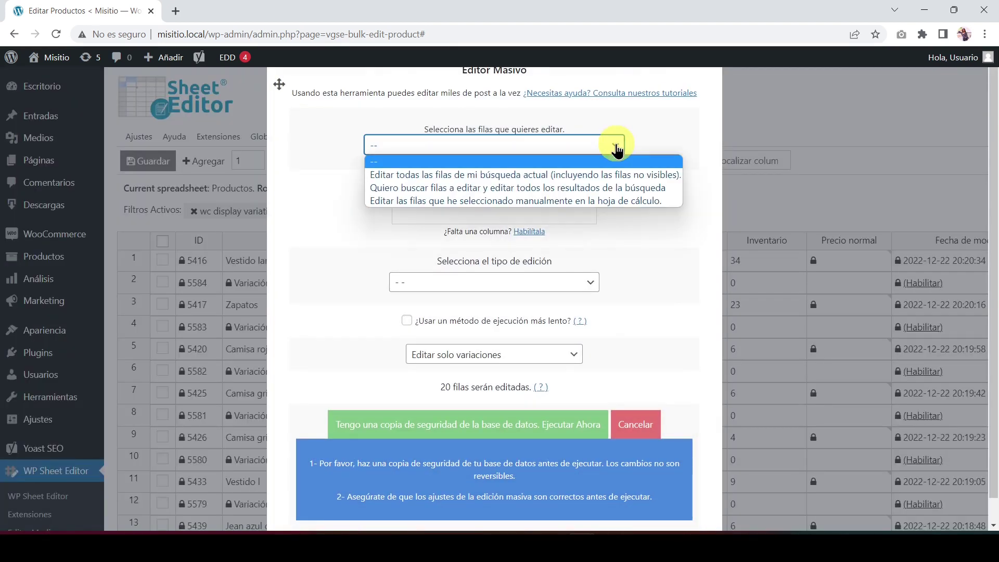
click(602, 175)
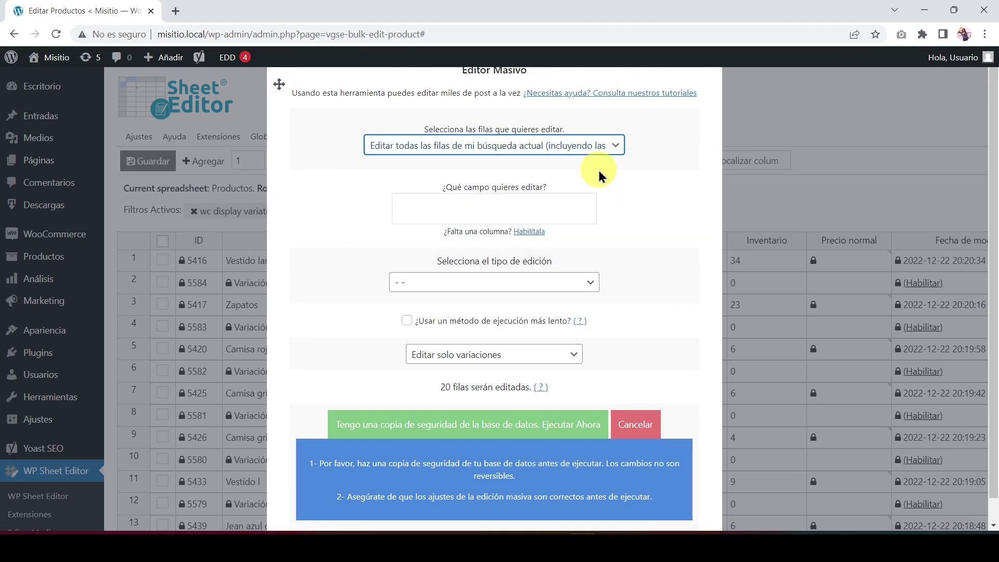
click(495, 208)
text(Es)
click(473, 259)
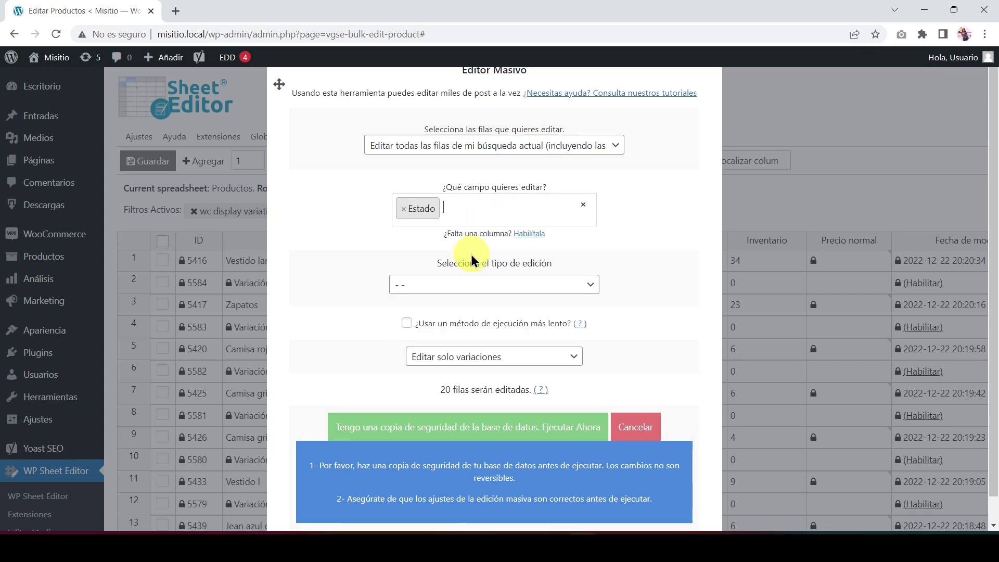
Configure the Estado edit of the rows without a featured image as "Establecer valor" with "Eliminar completamente"
click(592, 288)
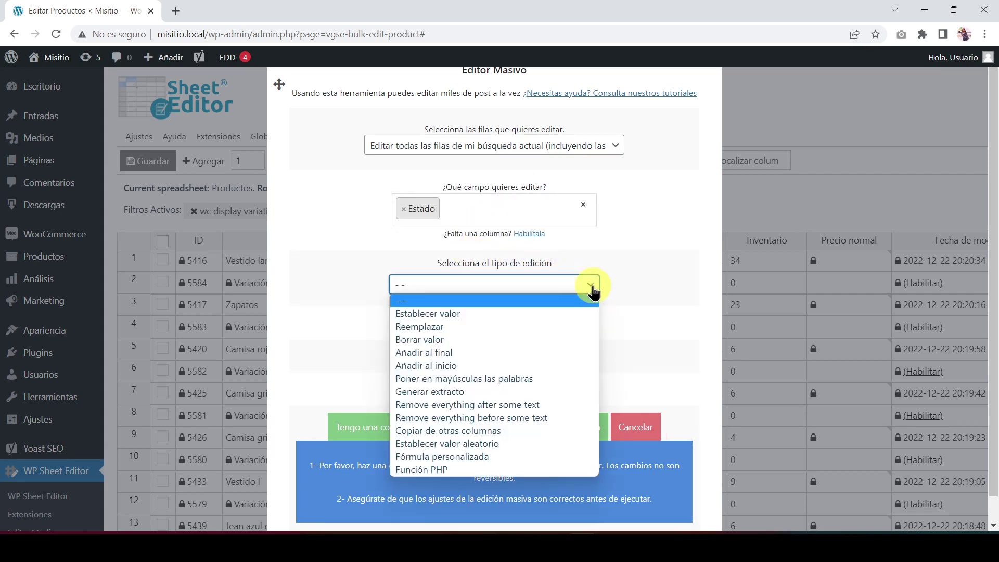
click(510, 316)
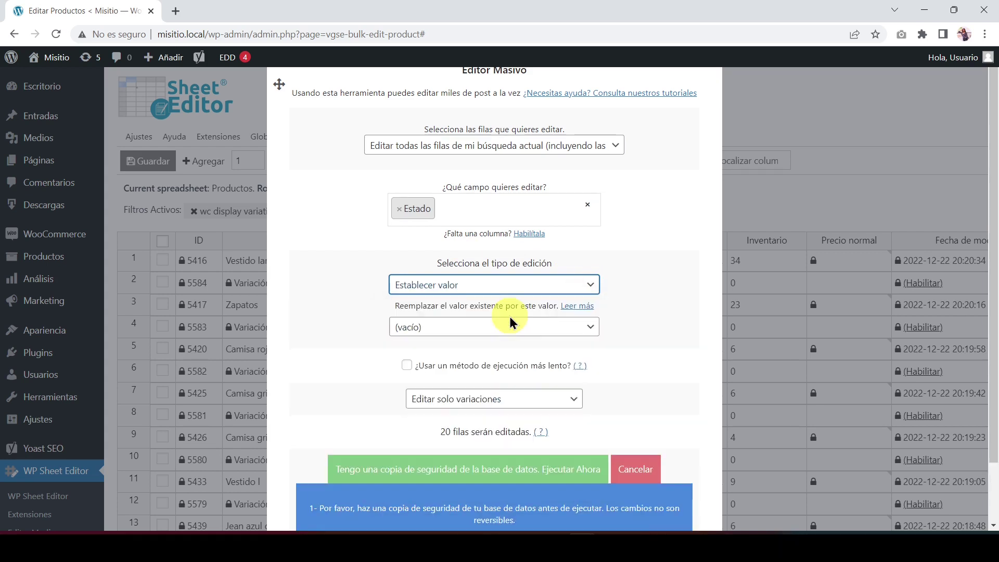
click(593, 336)
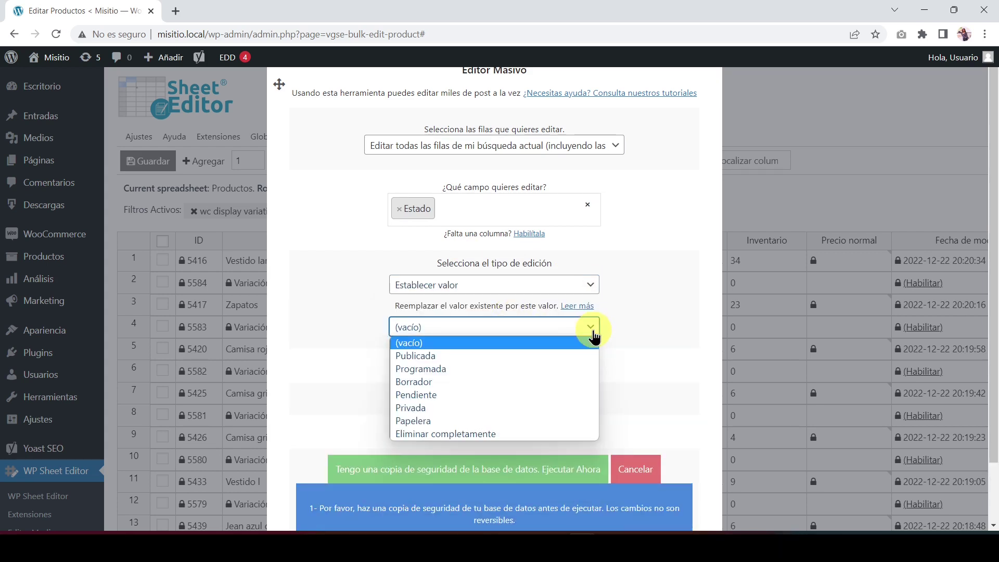
click(526, 434)
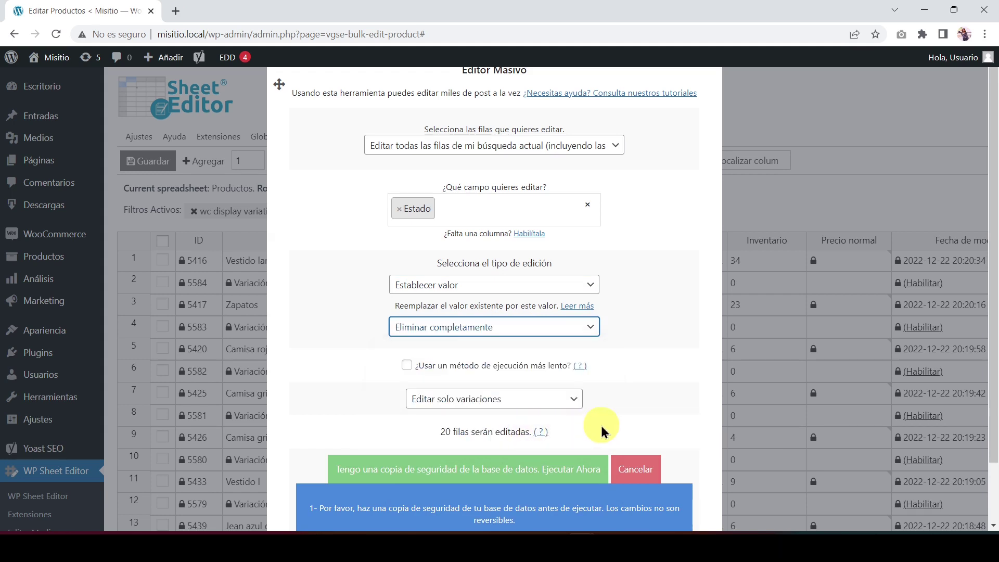
Keep the bulk edit of the imageless rows on "Editar solo variaciones" and execute the deletion
click(566, 401)
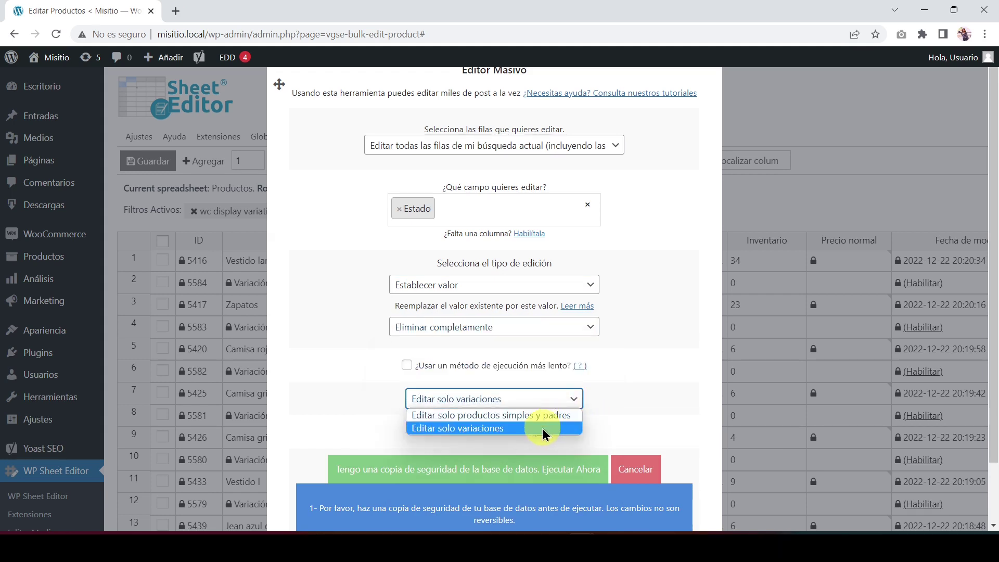
click(543, 433)
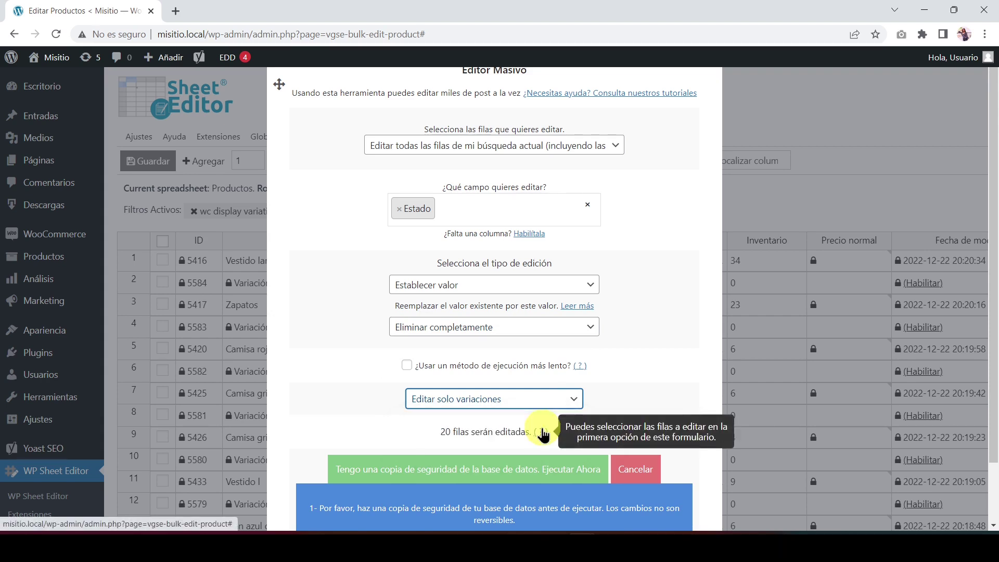
click(509, 470)
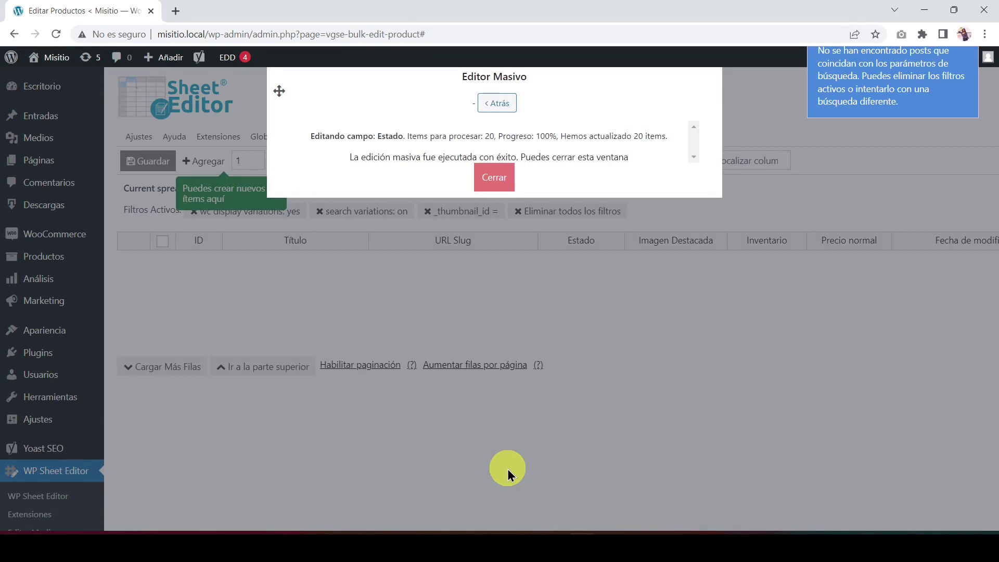
Close the finished bulk edit and set up a new product search that includes variations, with advanced filters enabled
click(494, 182)
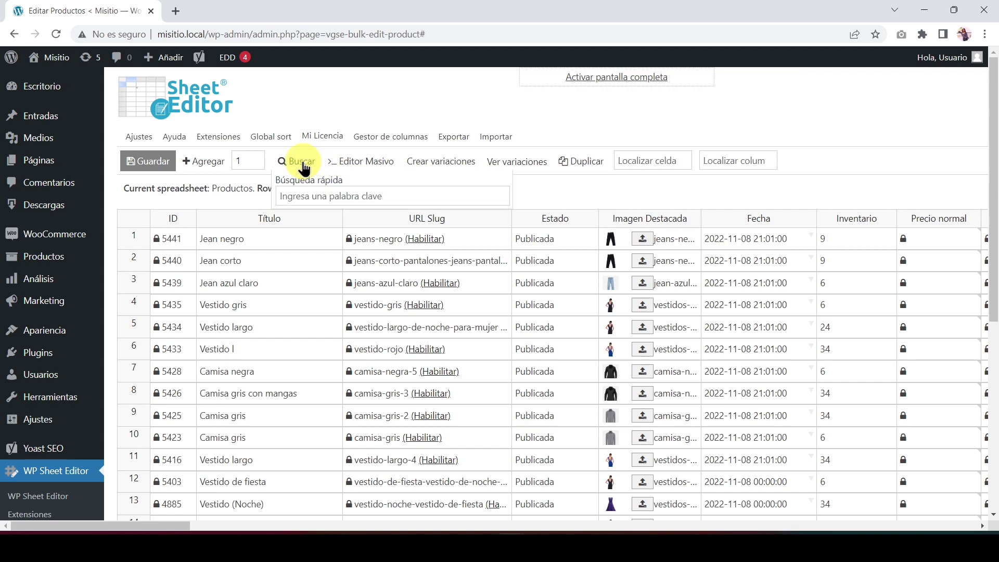
click(303, 162)
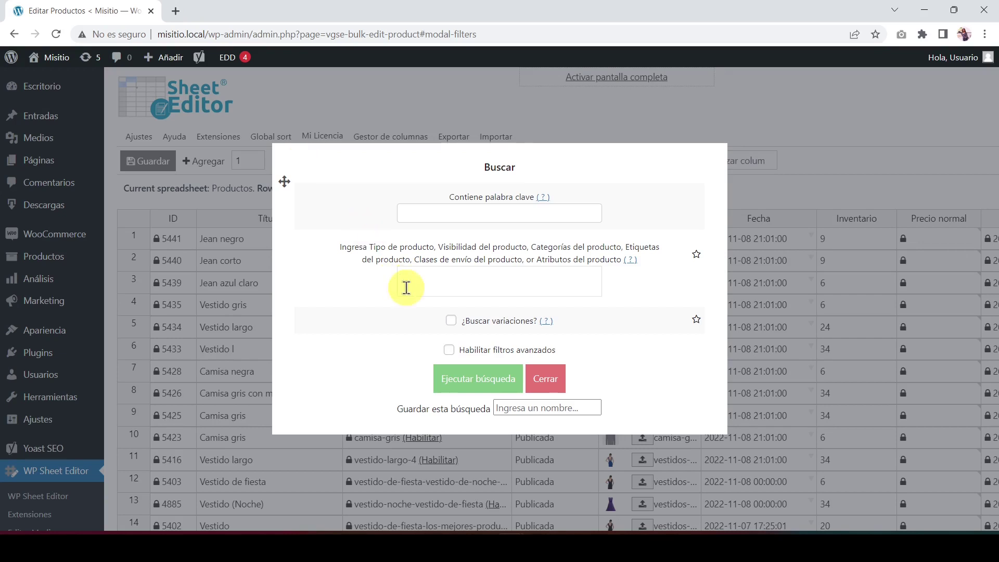
click(450, 321)
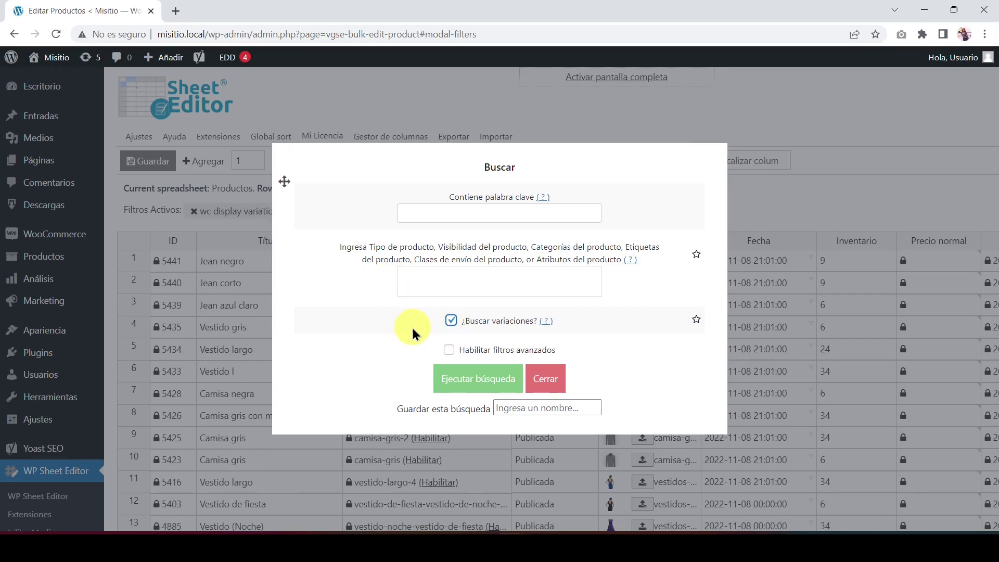
click(448, 349)
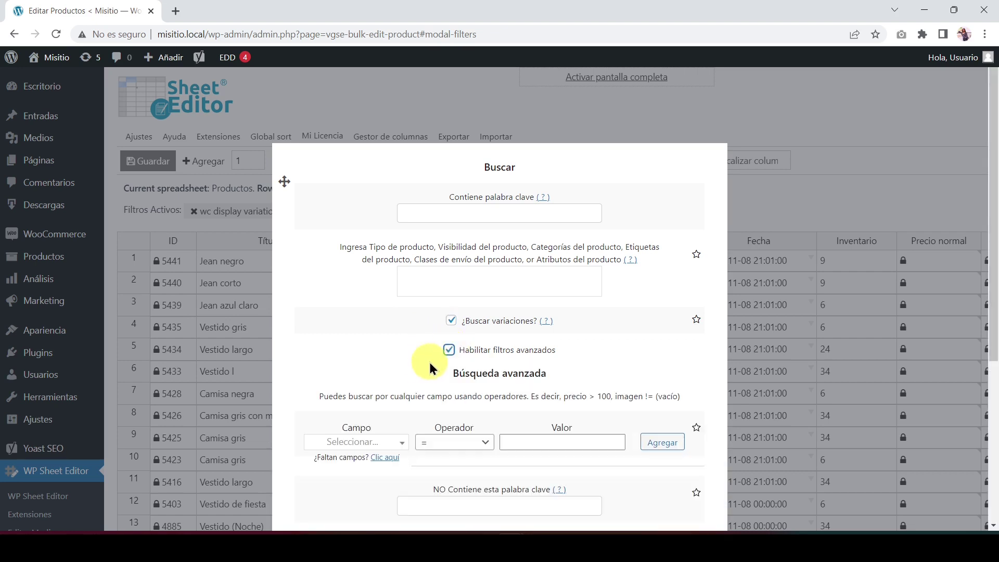
Set the search's date range from 01/11/2022 to 01/12/2022 and run the search
scroll(419, 363, down, 5)
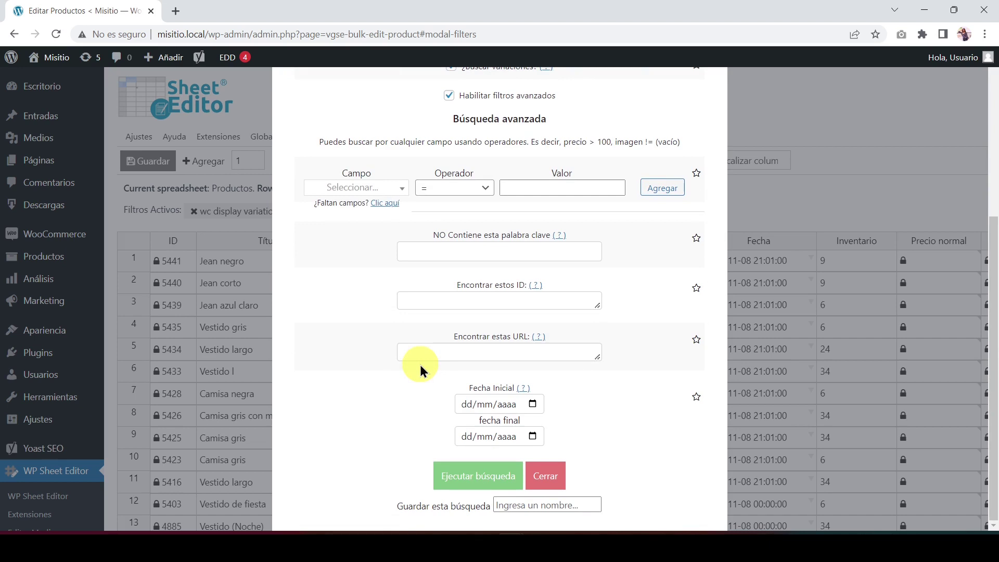
click(533, 404)
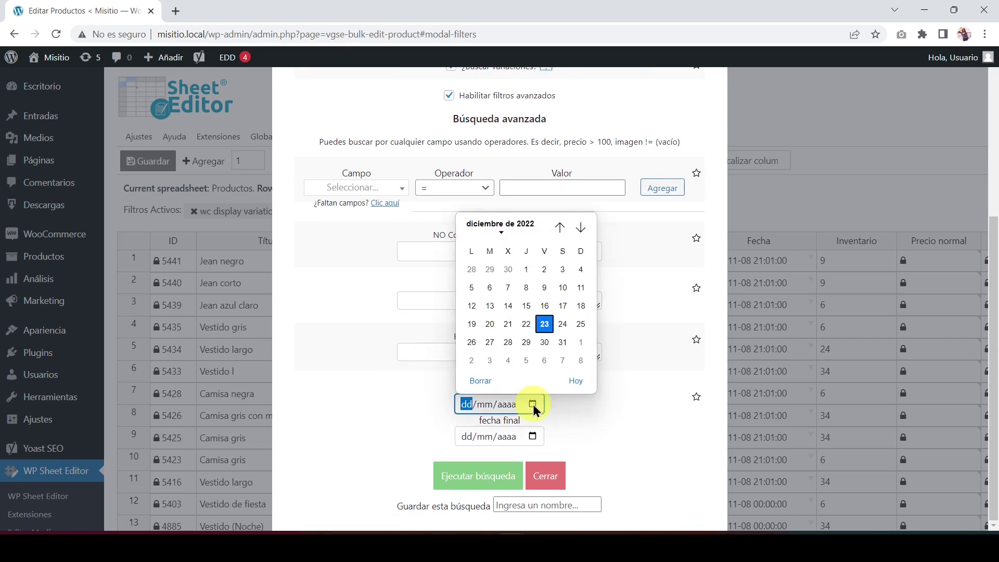
click(559, 228)
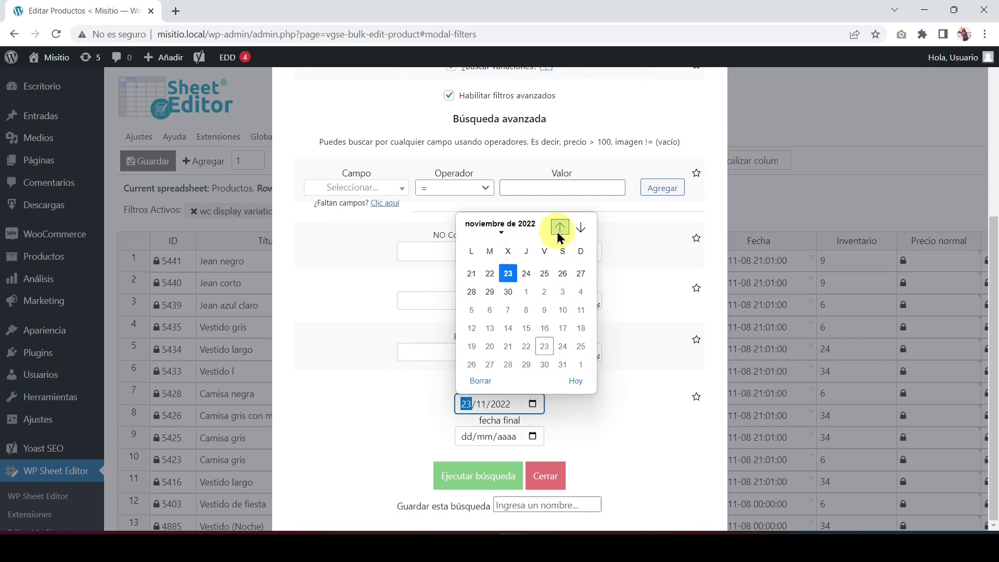
click(490, 269)
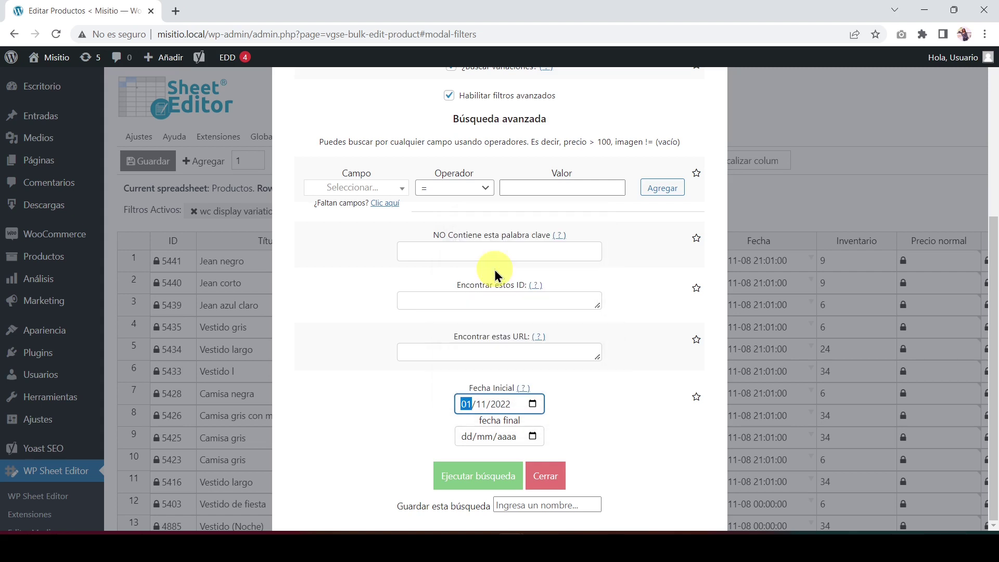
click(533, 437)
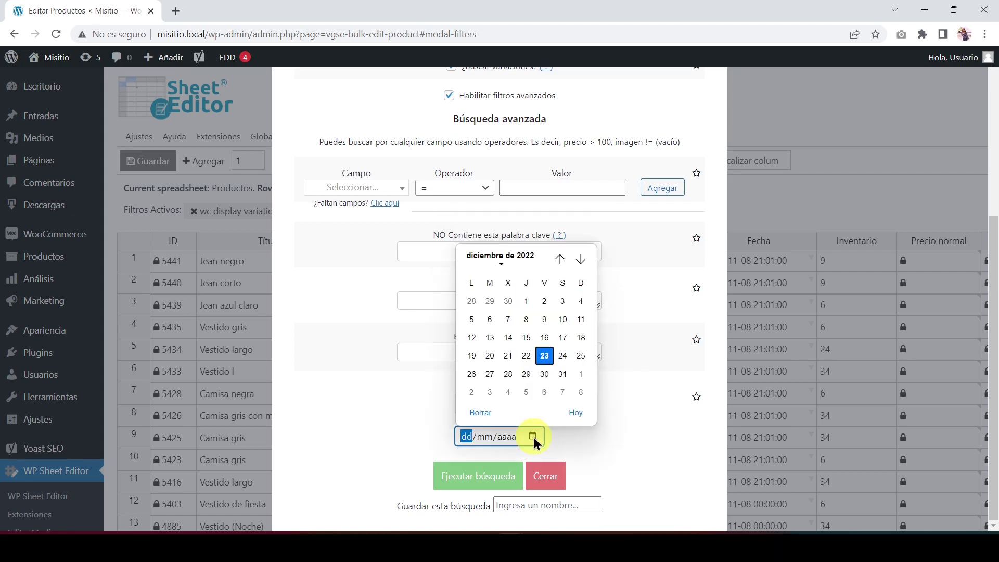
click(526, 301)
click(607, 405)
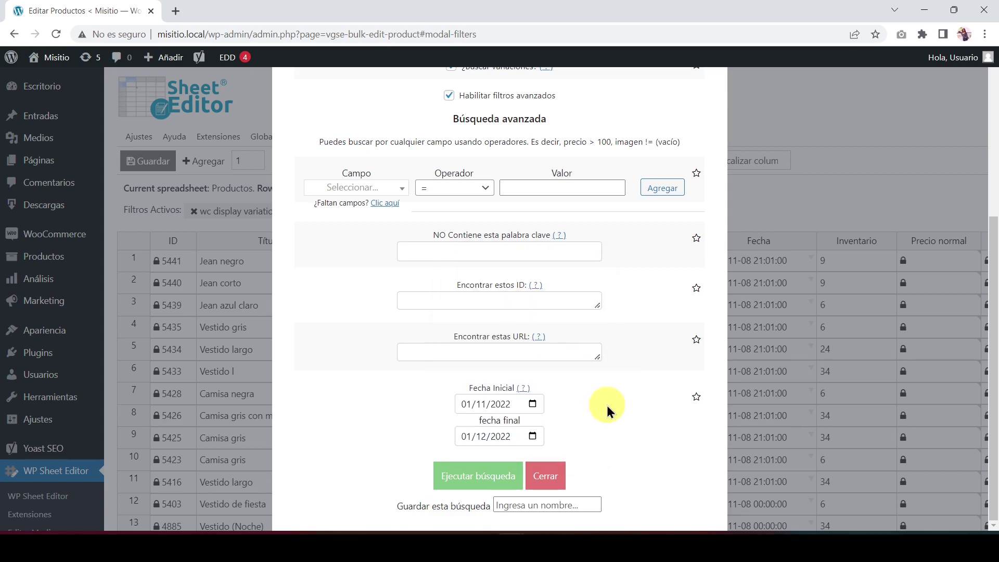
click(446, 476)
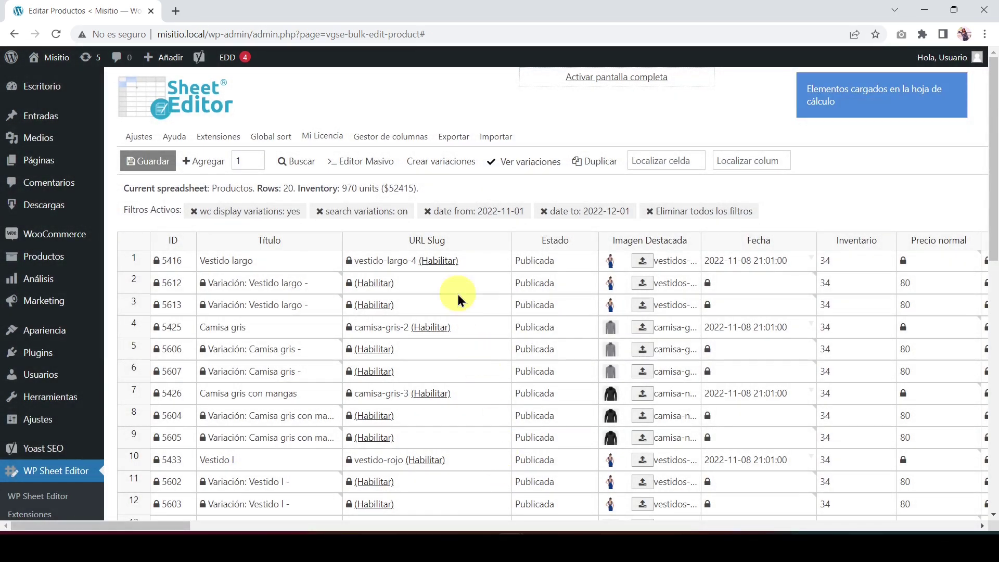
Start a bulk edit of all rows in the current date-range search, choosing Estado as the field to edit
click(375, 163)
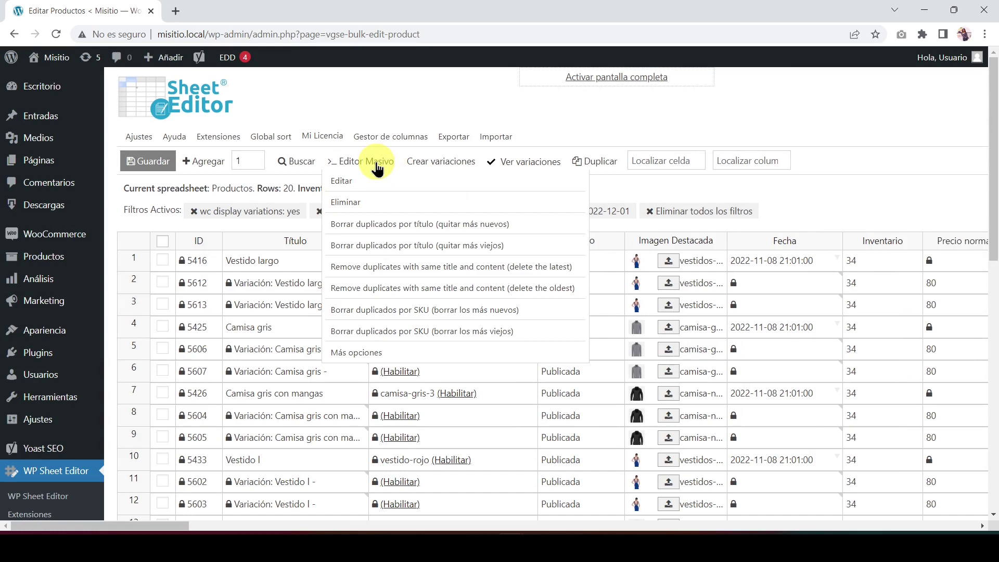
click(376, 163)
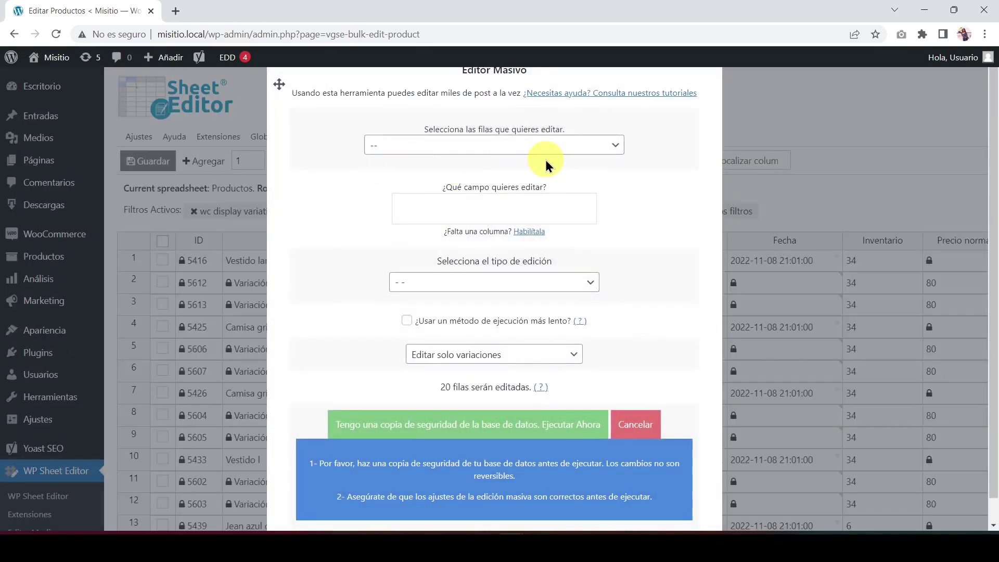
click(606, 150)
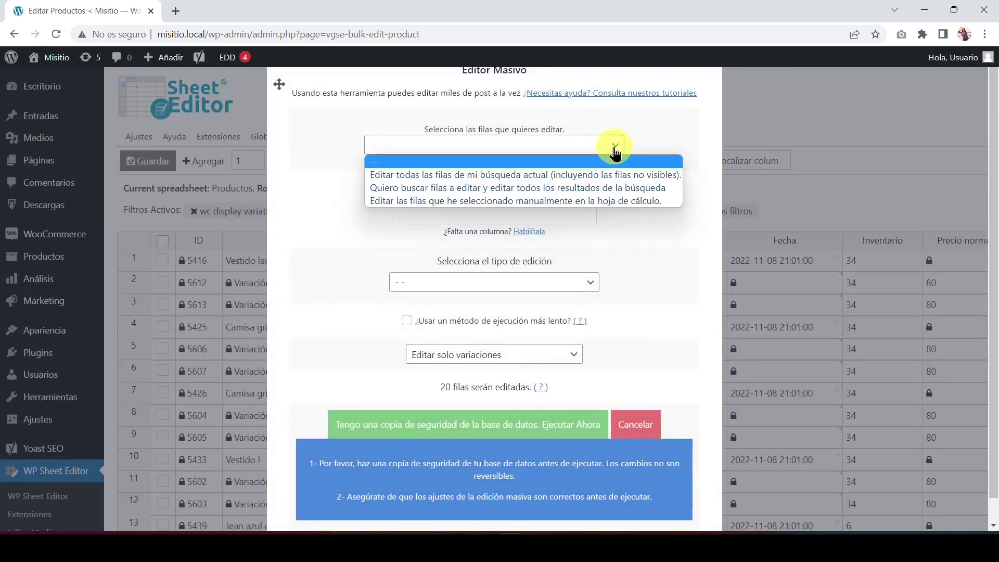
click(570, 174)
click(484, 209)
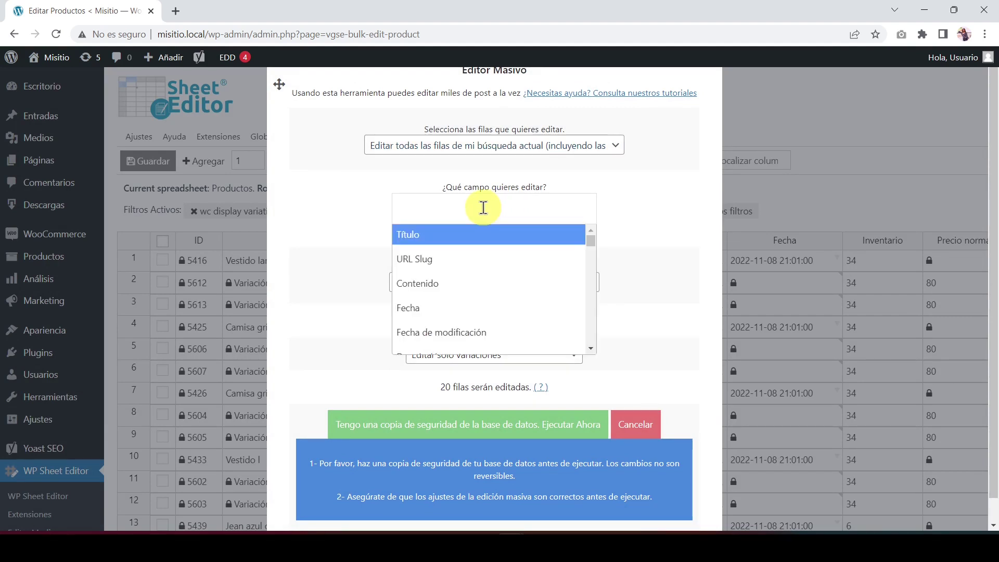
text(Esta)
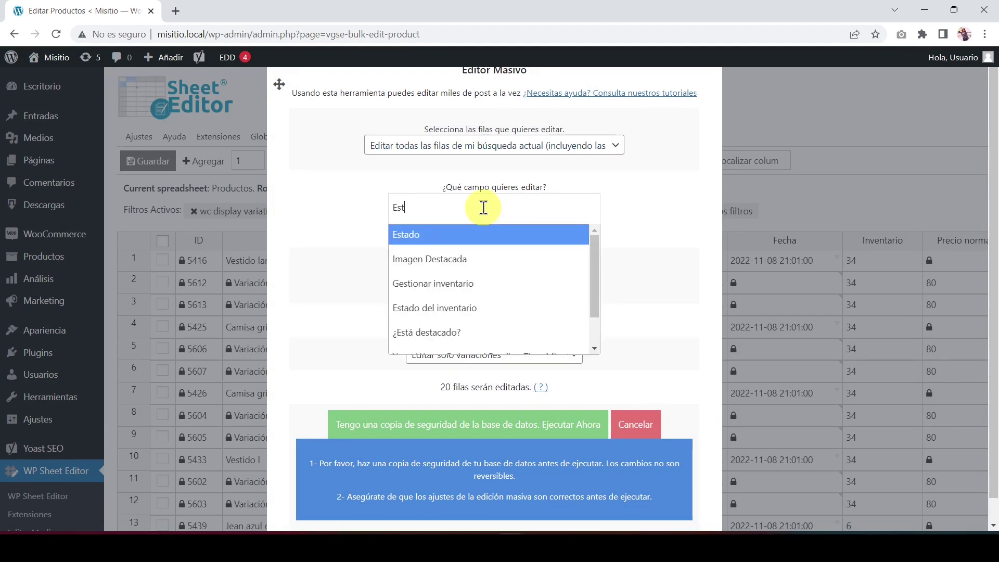
click(468, 234)
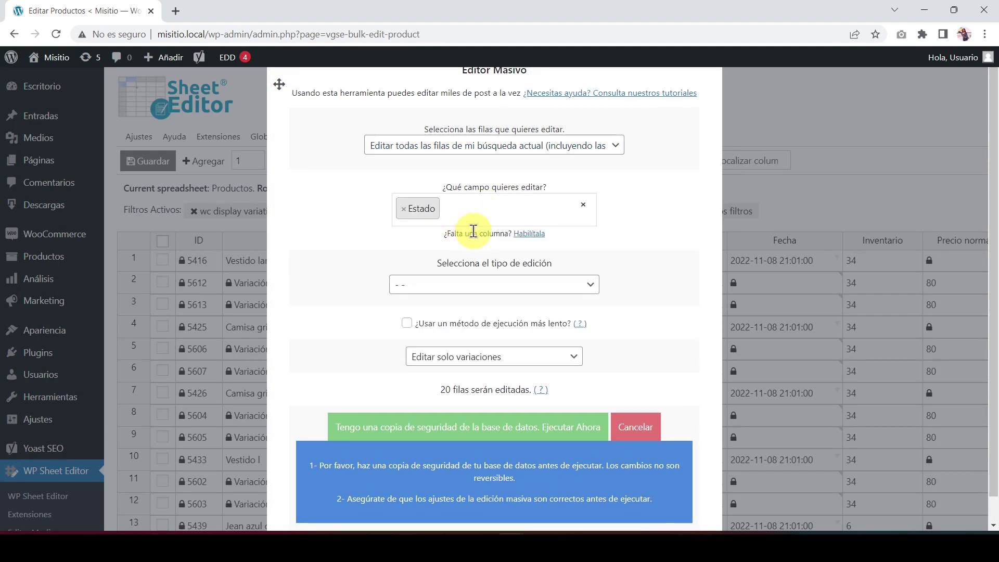
Configure the Estado edit of the date-filtered rows as "Establecer valor" with "Eliminar completamente"
click(591, 293)
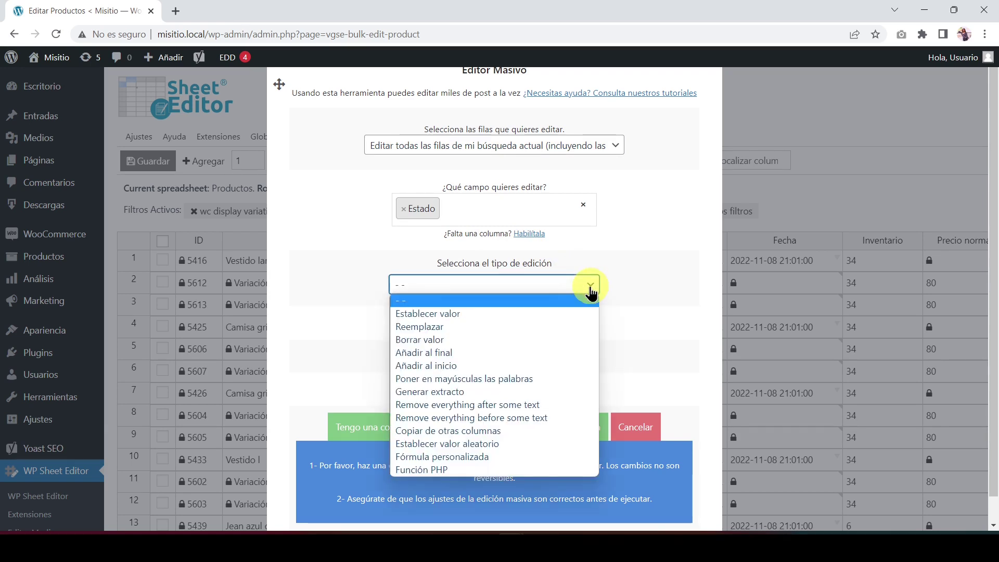
key(Escape)
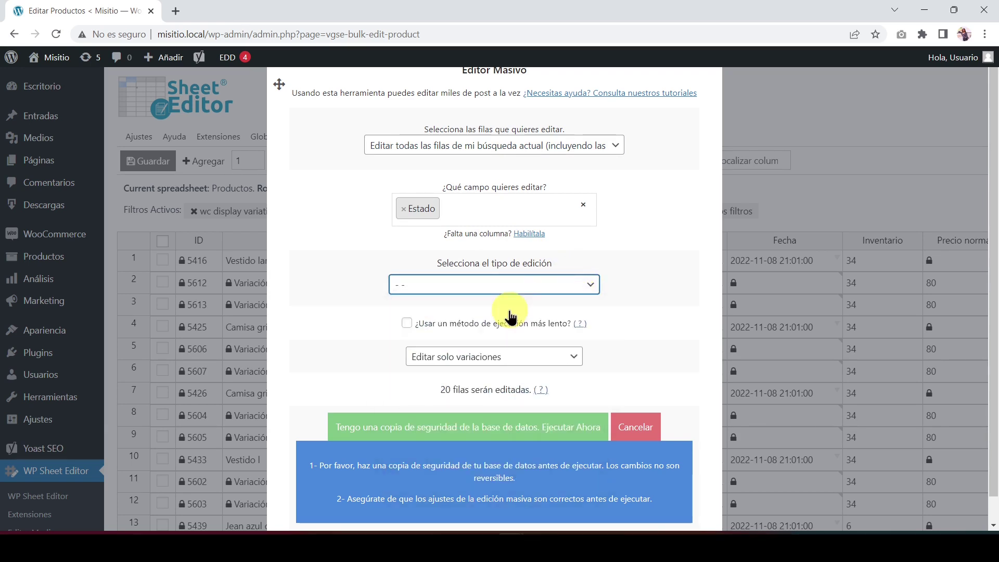
click(510, 311)
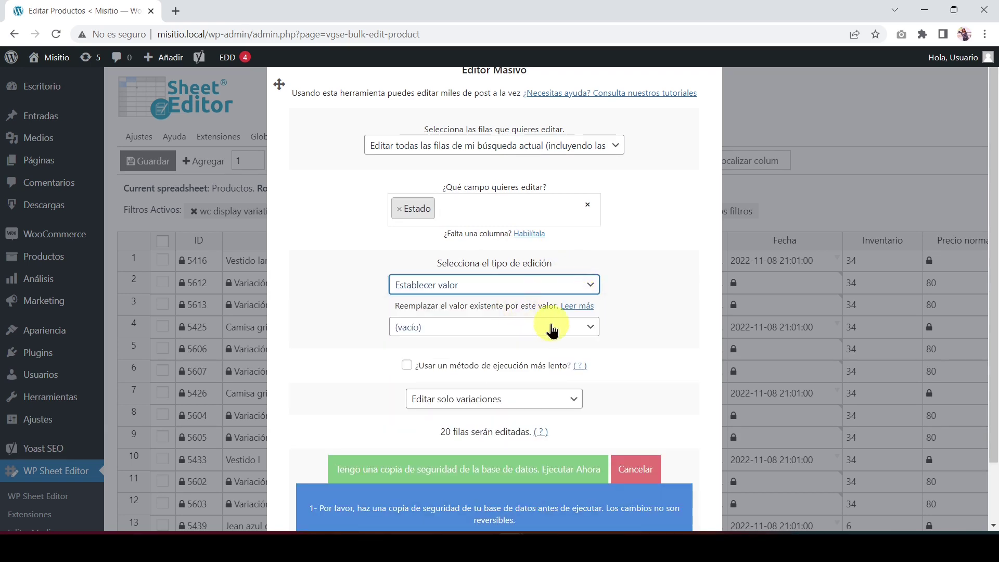
click(593, 328)
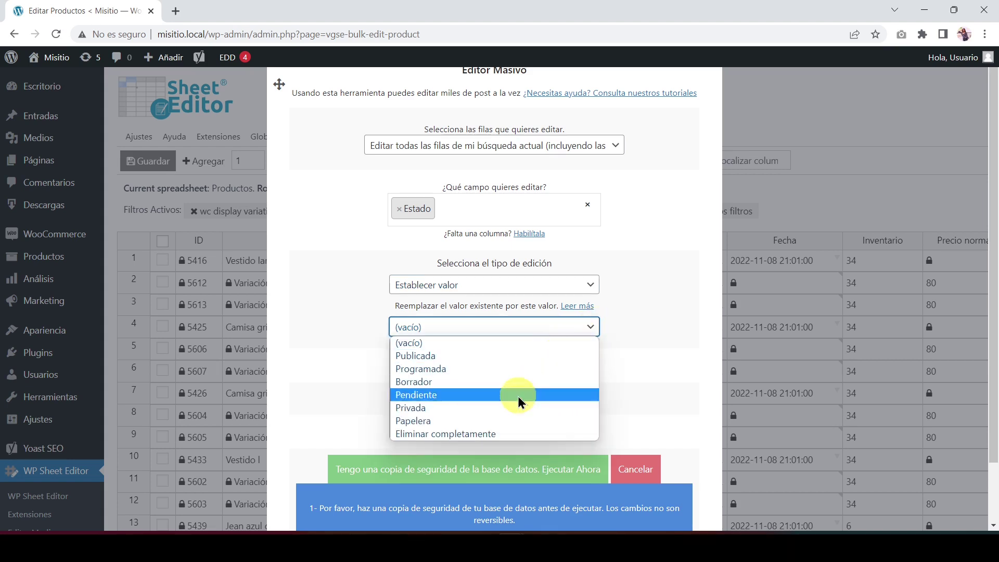
click(502, 434)
Keep the bulk edit of the date-filtered rows on "Editar solo variaciones", execute the deletion and close the bulk editor
click(573, 405)
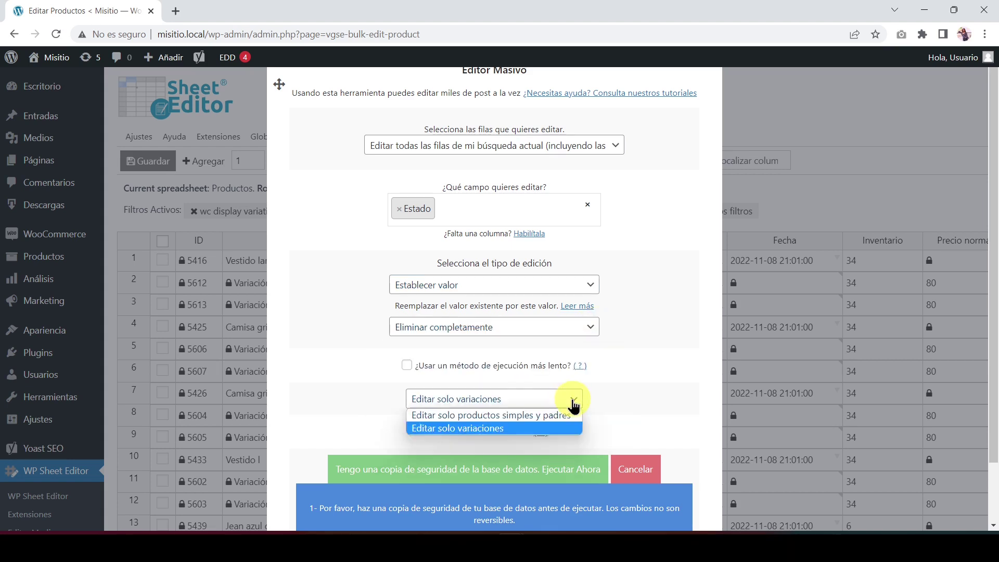
click(548, 427)
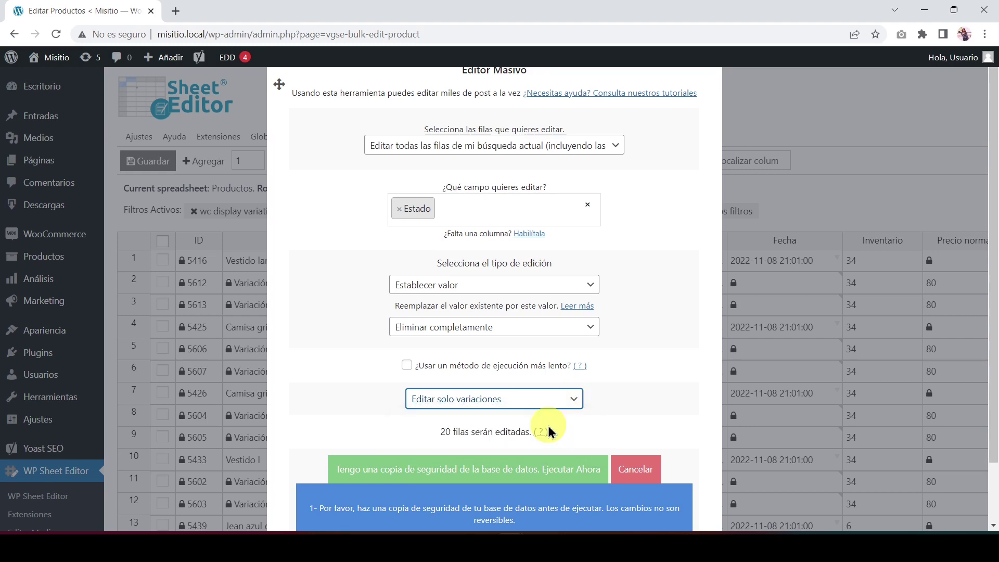
click(499, 471)
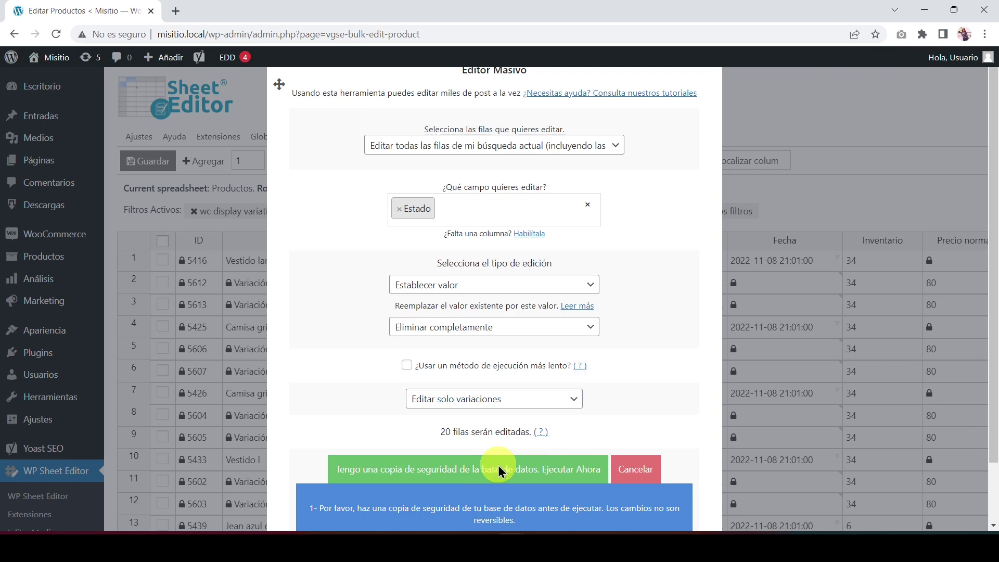
click(503, 180)
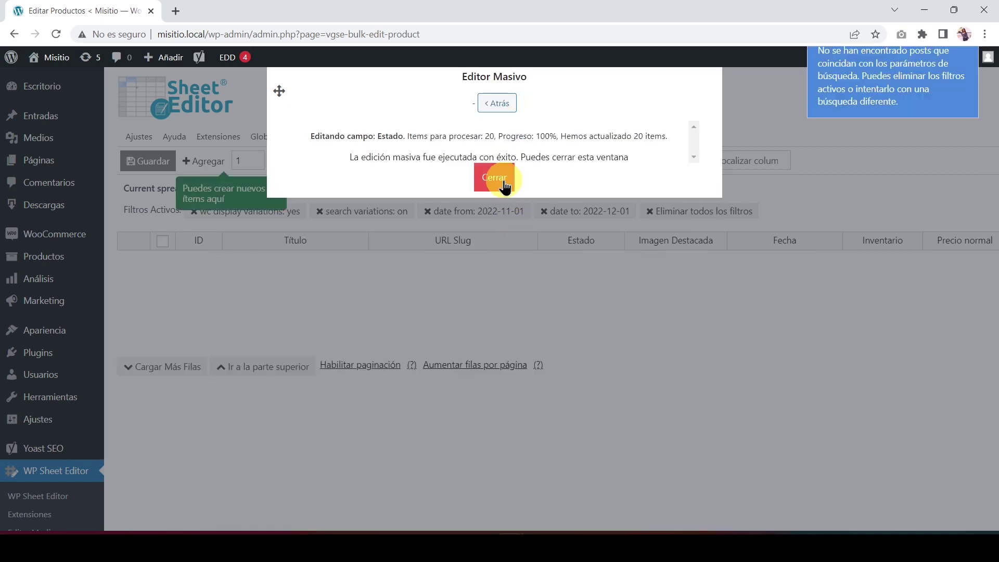